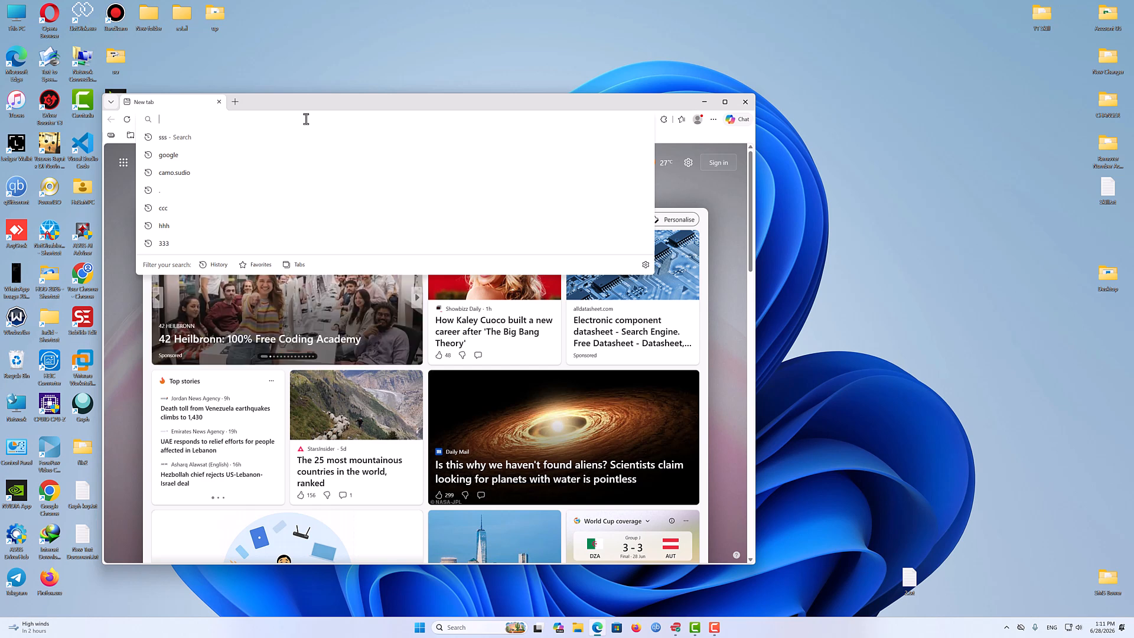
- Open the website vpngate.net in the browser
text(vpn)
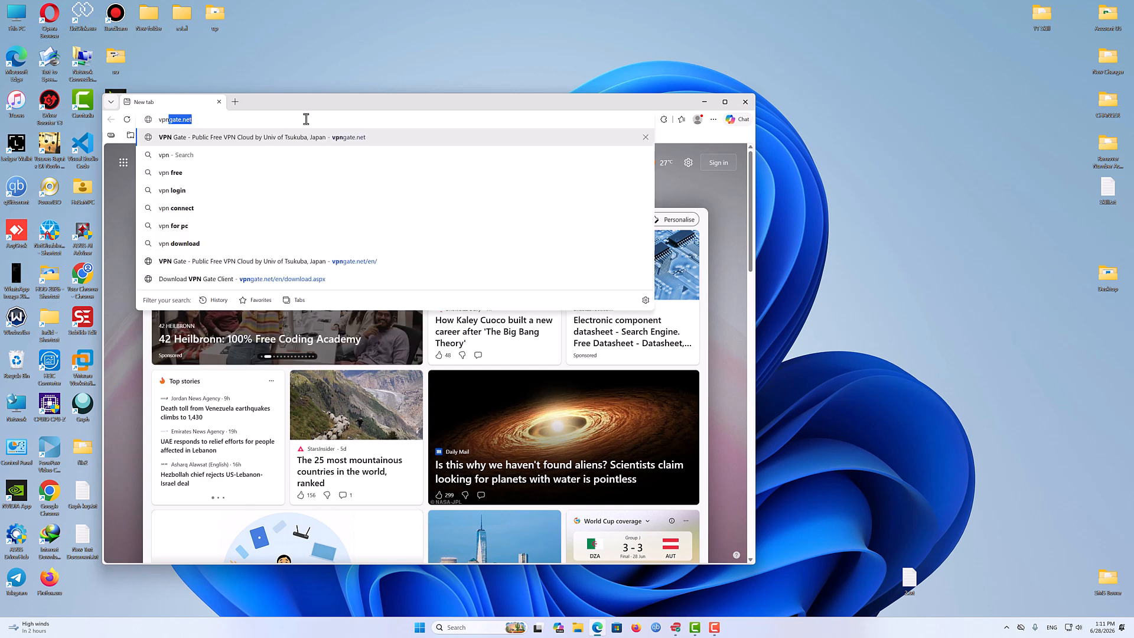
text(gate.net)
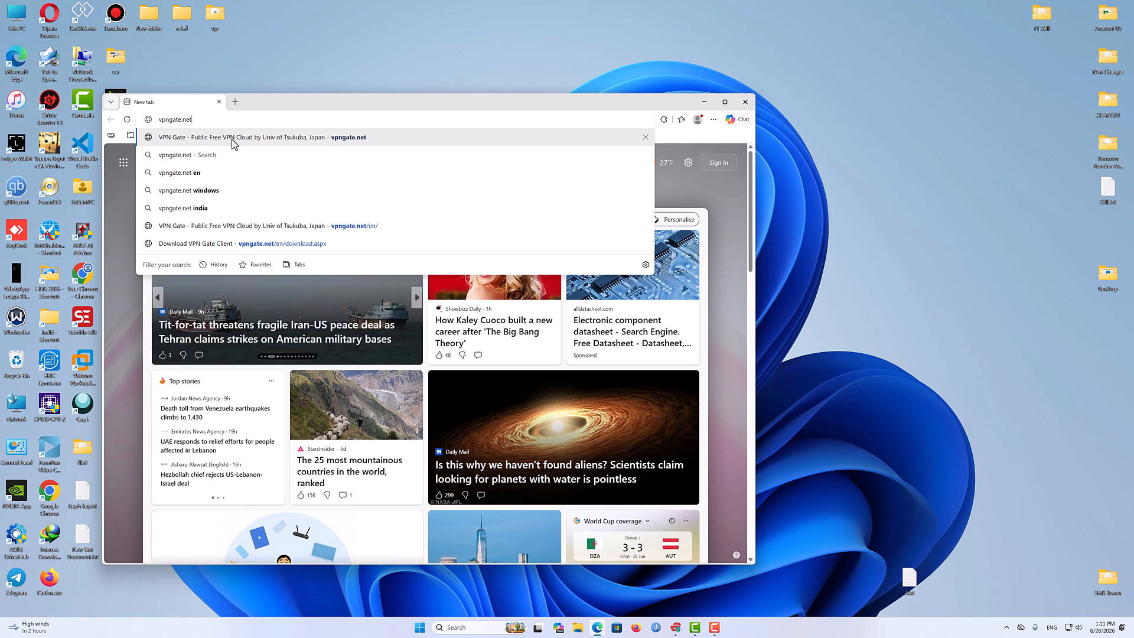
drag(214, 118, 129, 114)
key(Return)
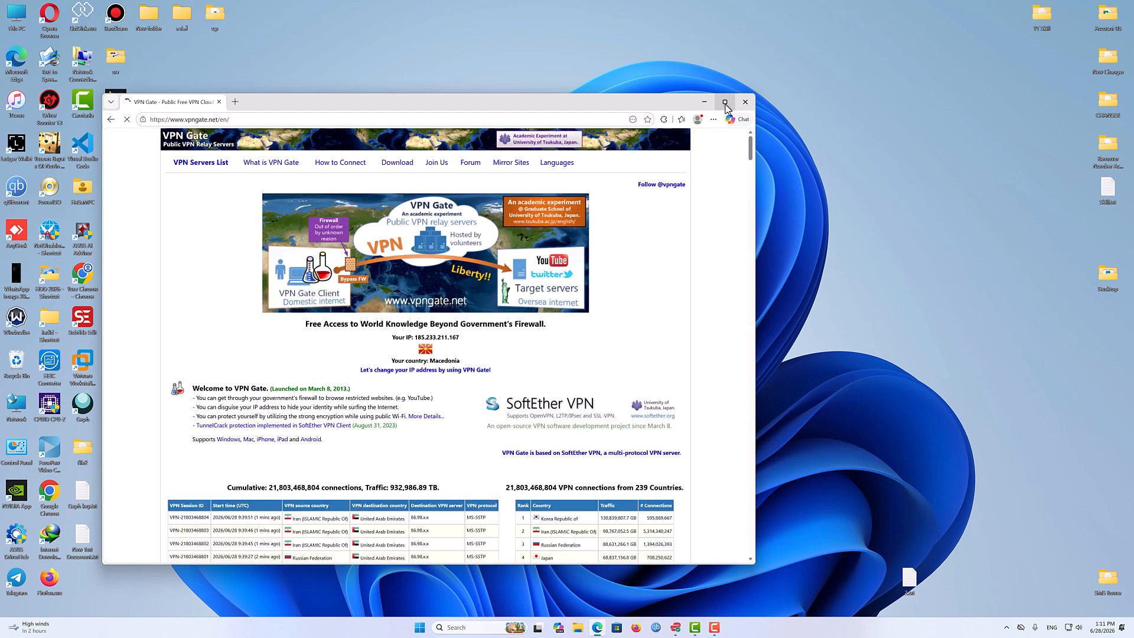
- Examine the list of public VPN relay servers and their supported protocol columns
click(725, 103)
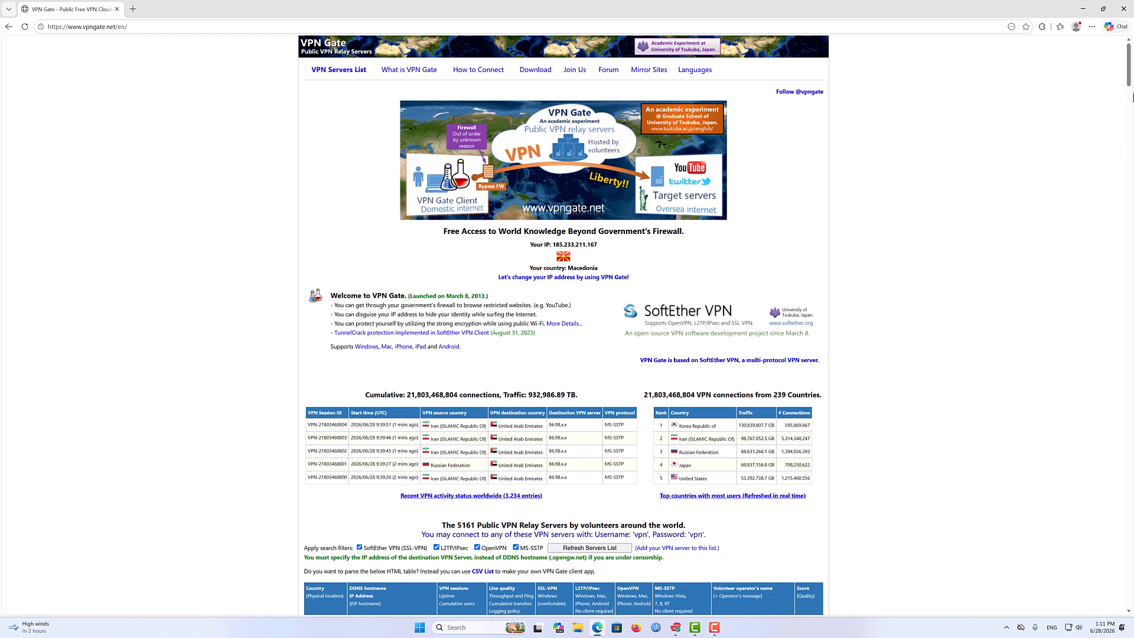
scroll(1115, 109, down, 4)
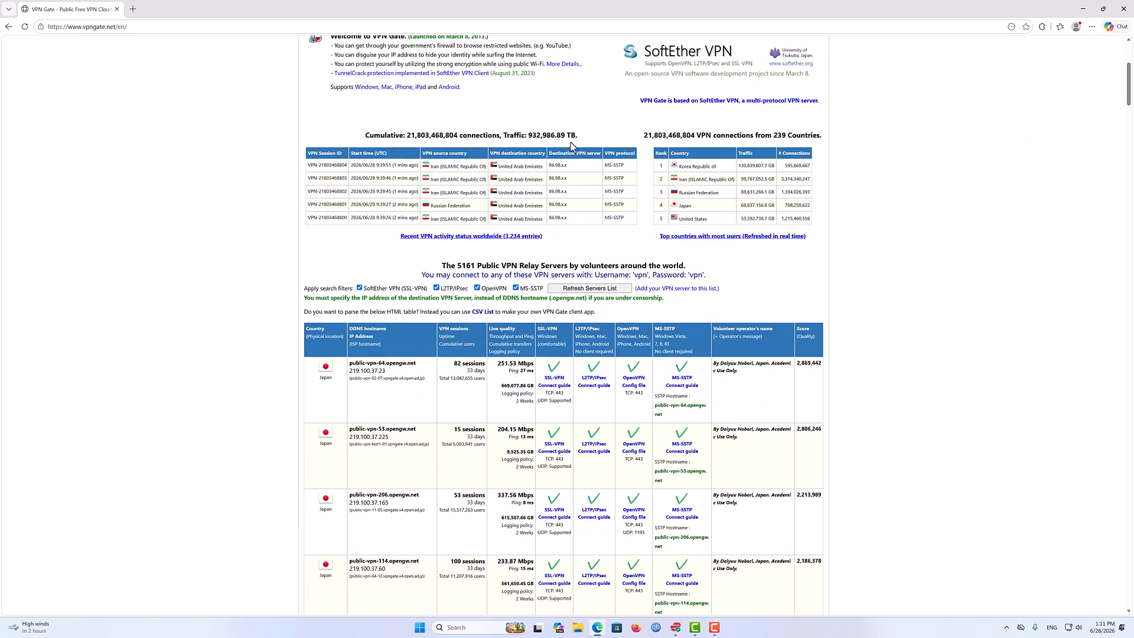
drag(578, 139, 355, 137)
click(343, 125)
drag(1130, 98, 1130, 117)
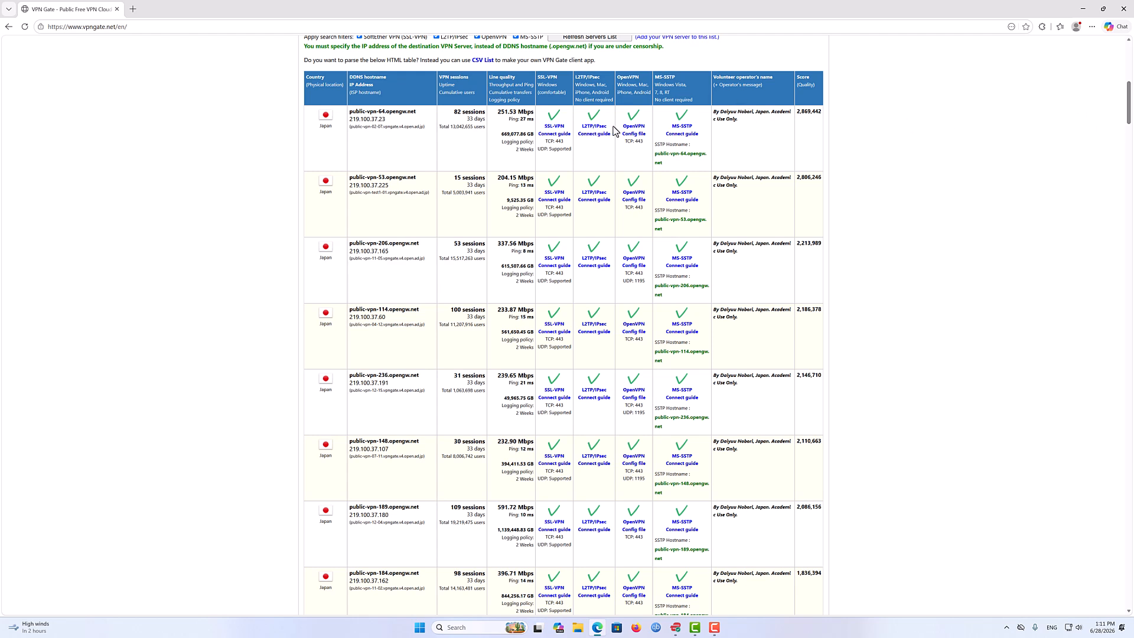
drag(610, 129, 579, 129)
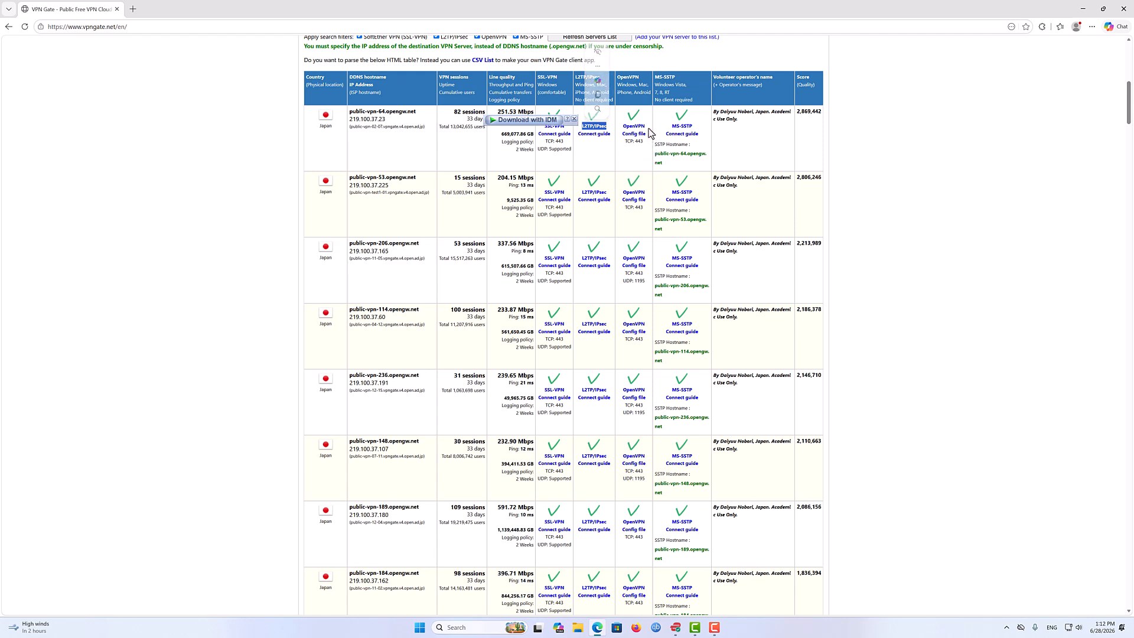
drag(650, 132, 622, 127)
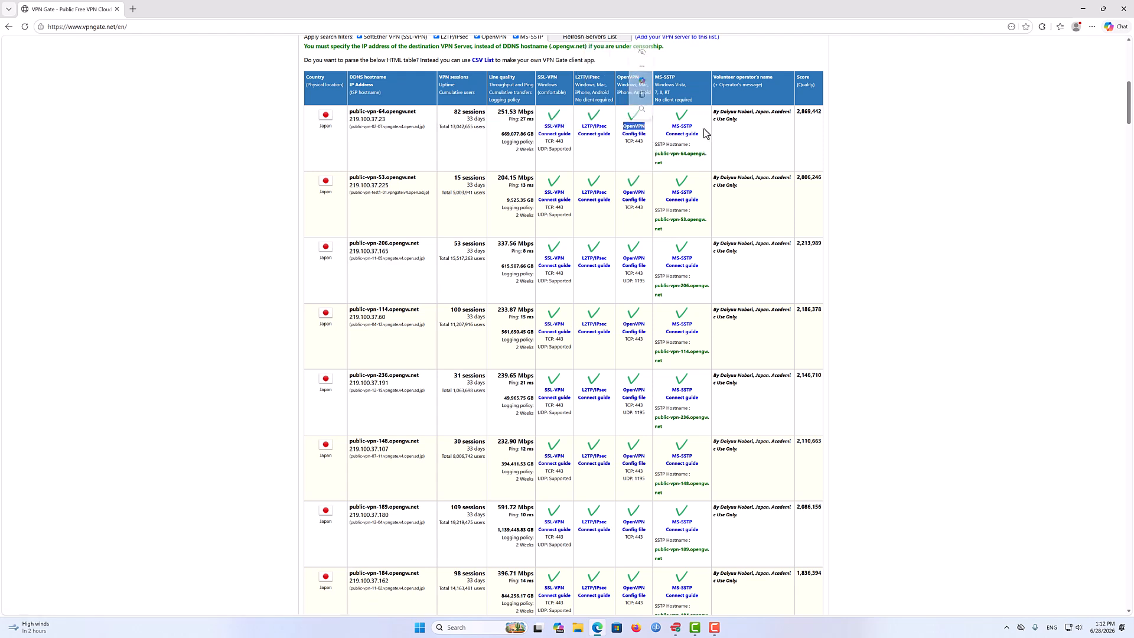
click(696, 131)
drag(696, 131, 678, 126)
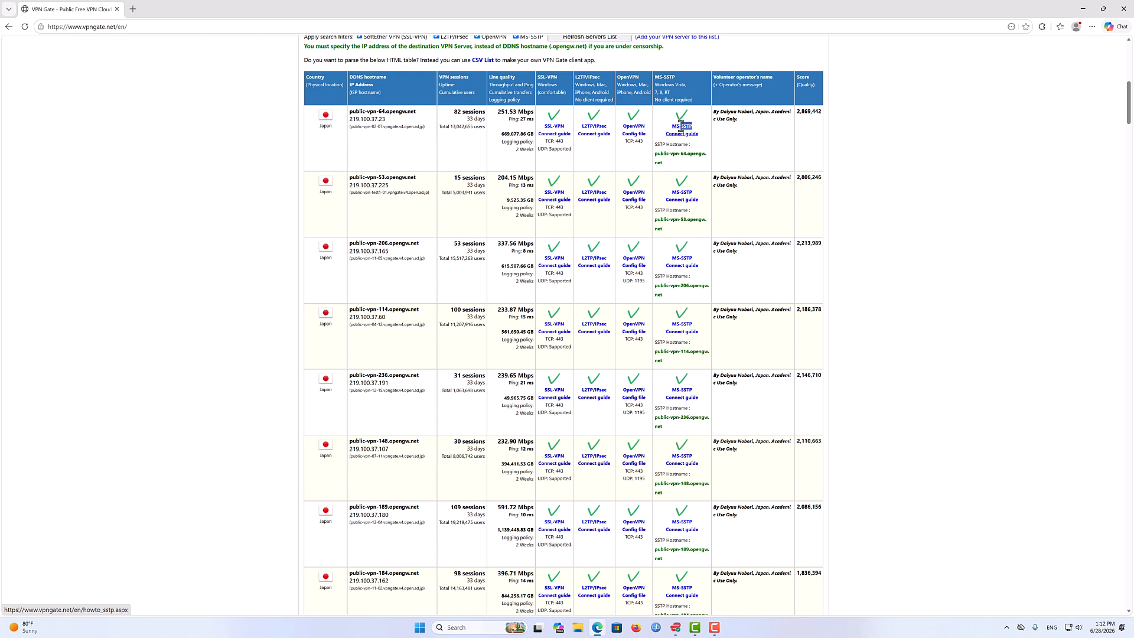
click(728, 159)
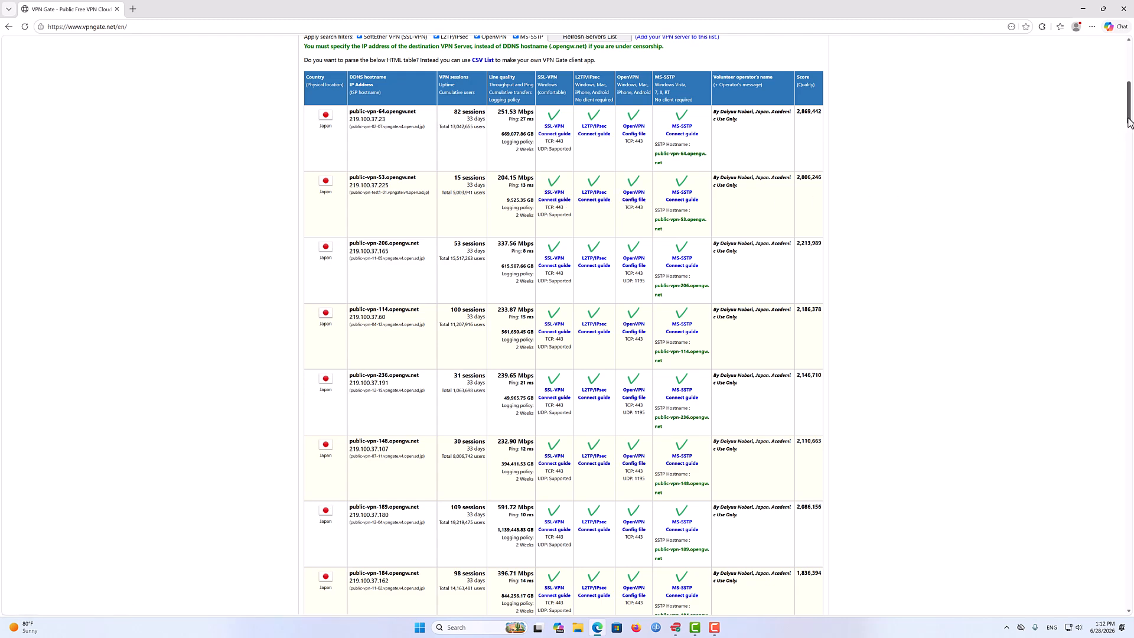
scroll(1110, 127, up, 8)
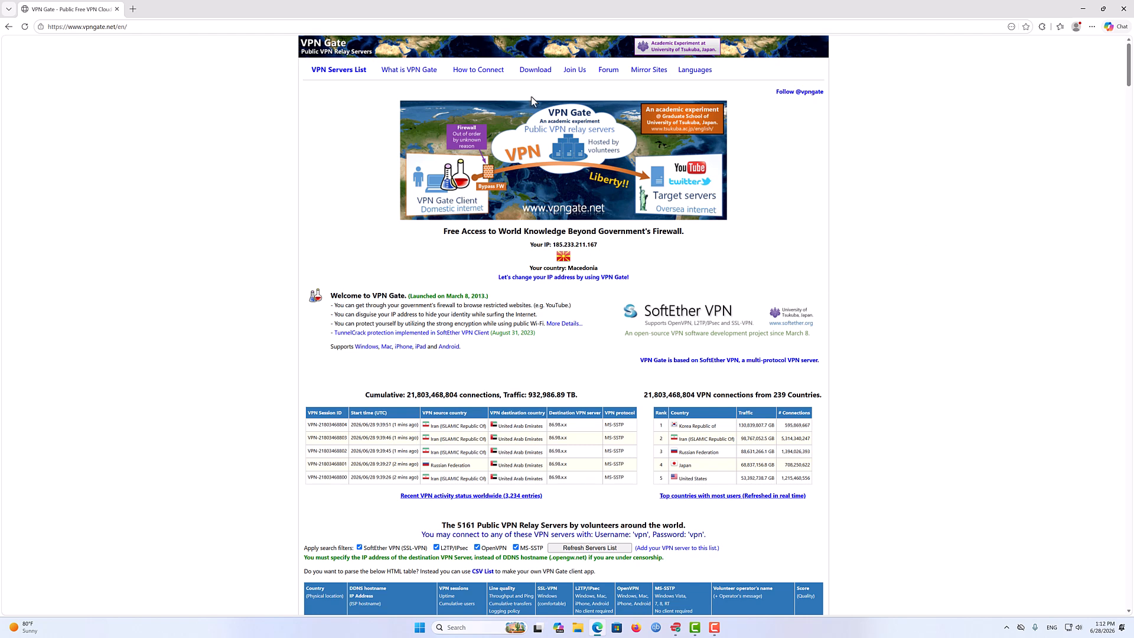
- Download the SoftEther VPN Client + VPN Gate Client Plugin zip from the Download VPN Gate Client page
mouse_move(535, 74)
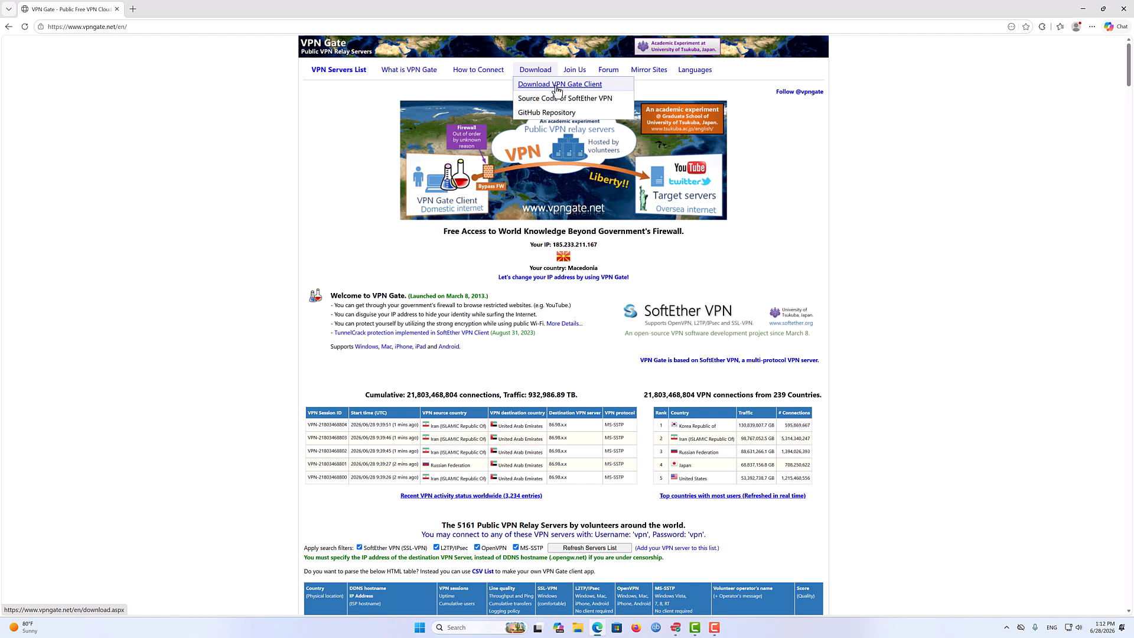
click(553, 86)
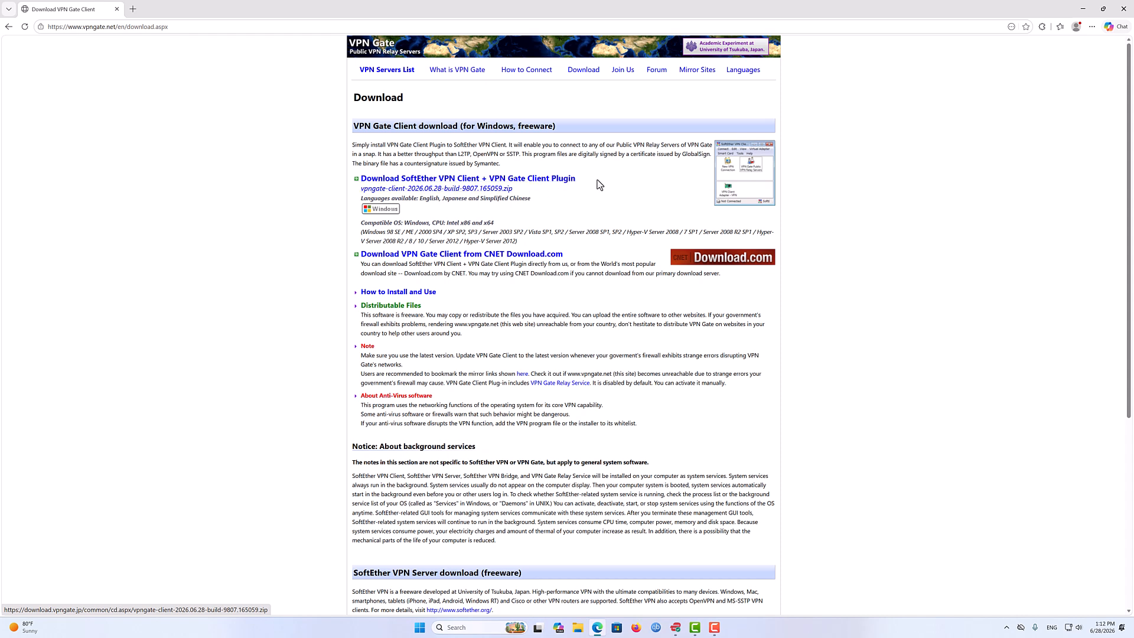
drag(597, 180, 366, 190)
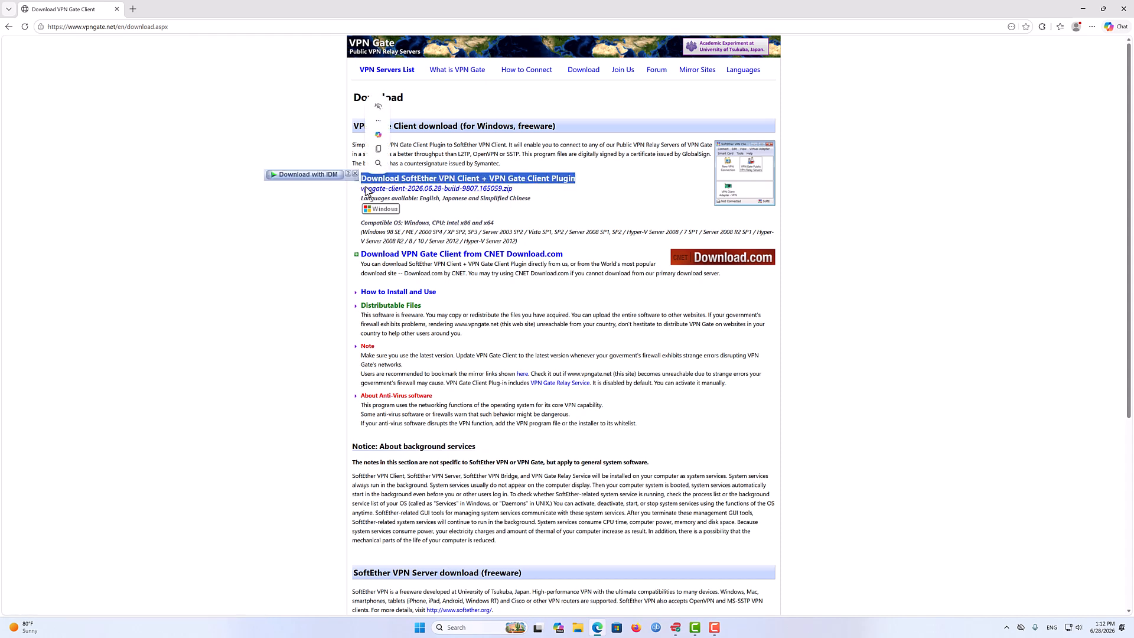
click(606, 197)
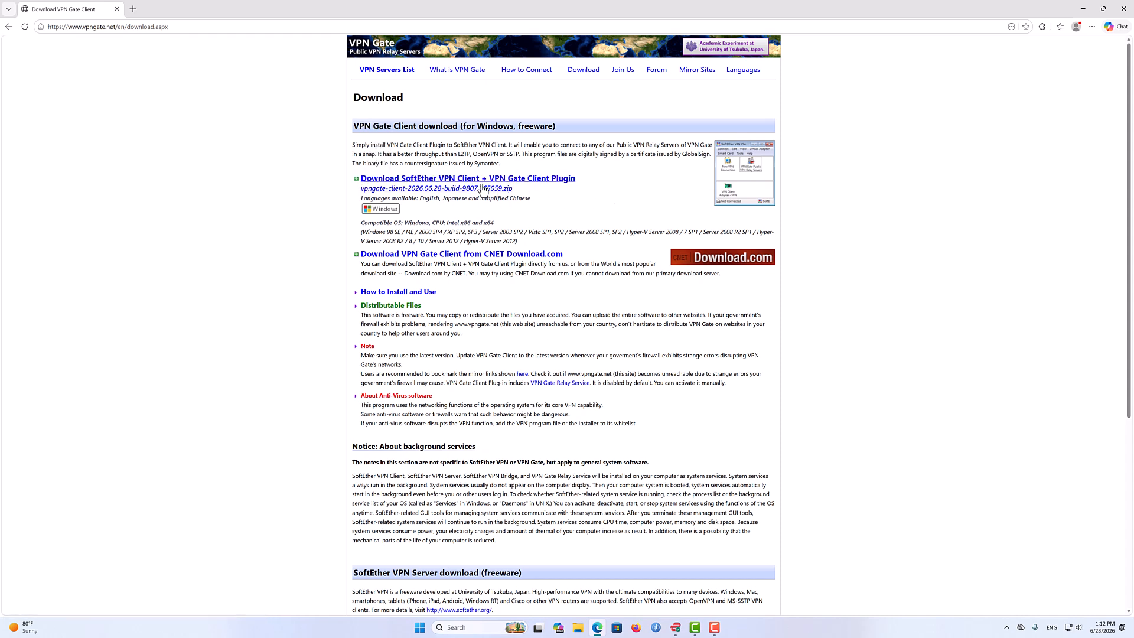
click(455, 188)
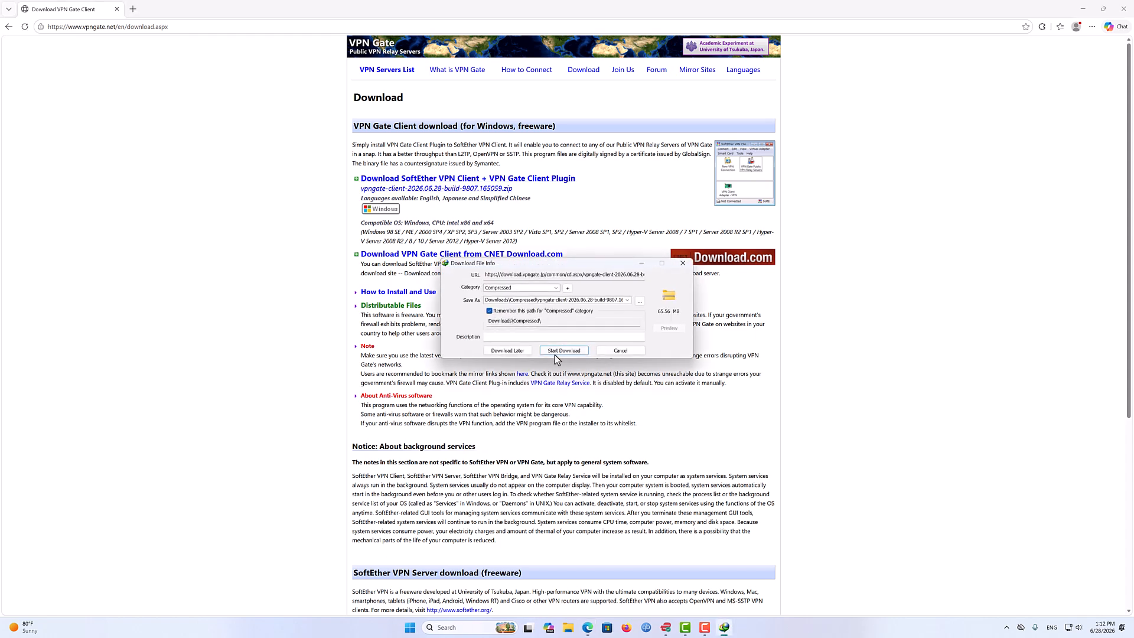
click(563, 350)
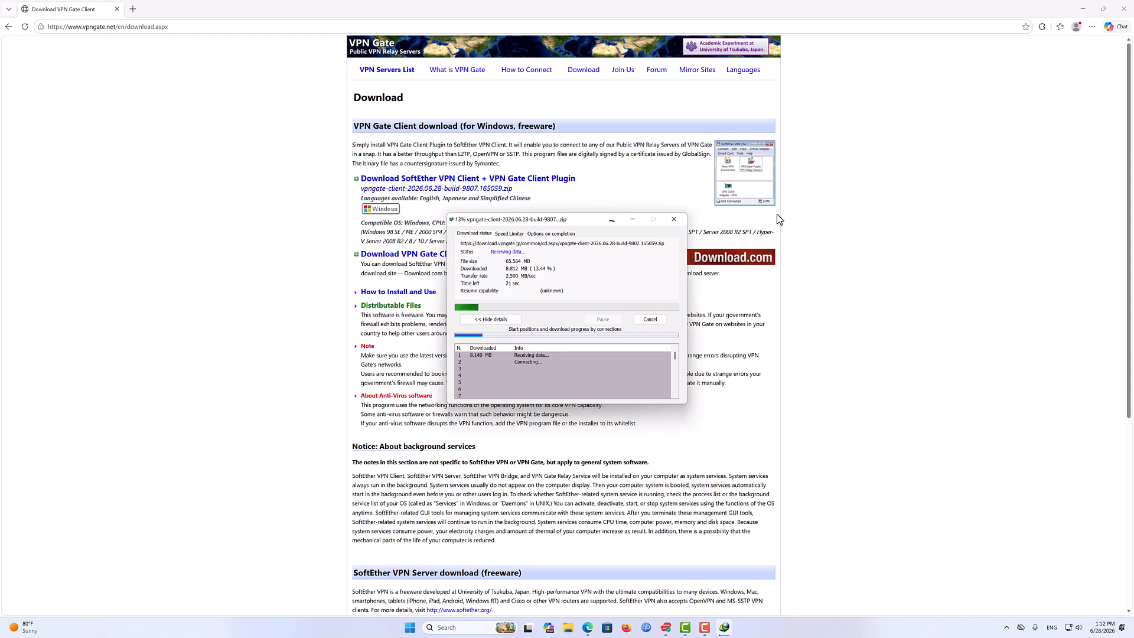
- Extract the vpngate-client zip in the file2 folder into its own vpngate-client-2026.06.27-build-9807.165050 folder with WinRAR
click(1082, 8)
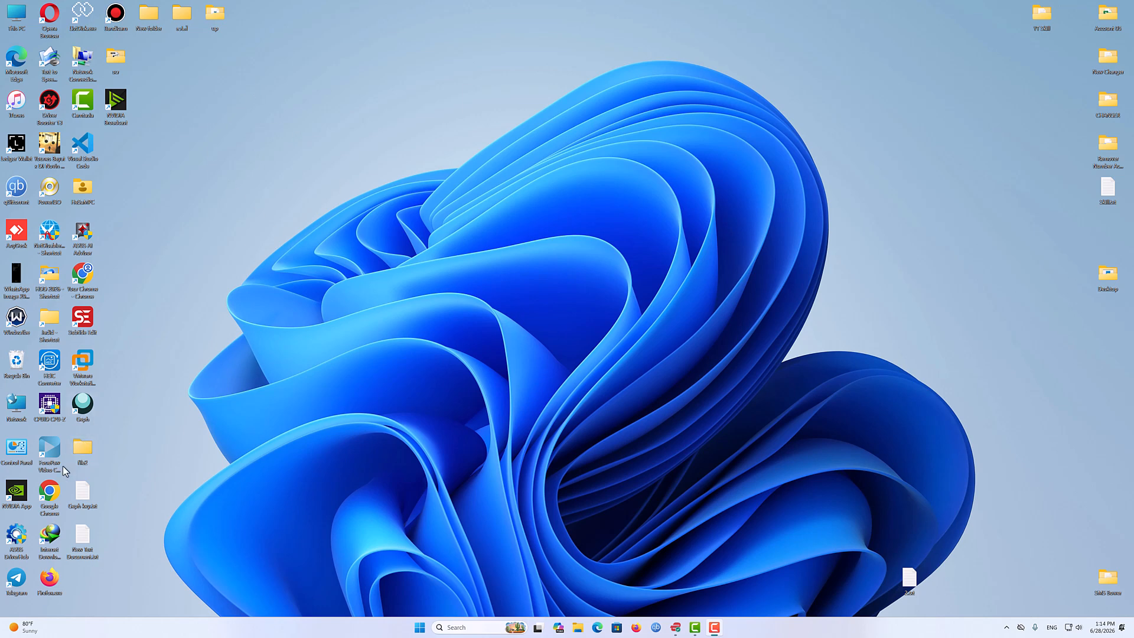
double_click(84, 454)
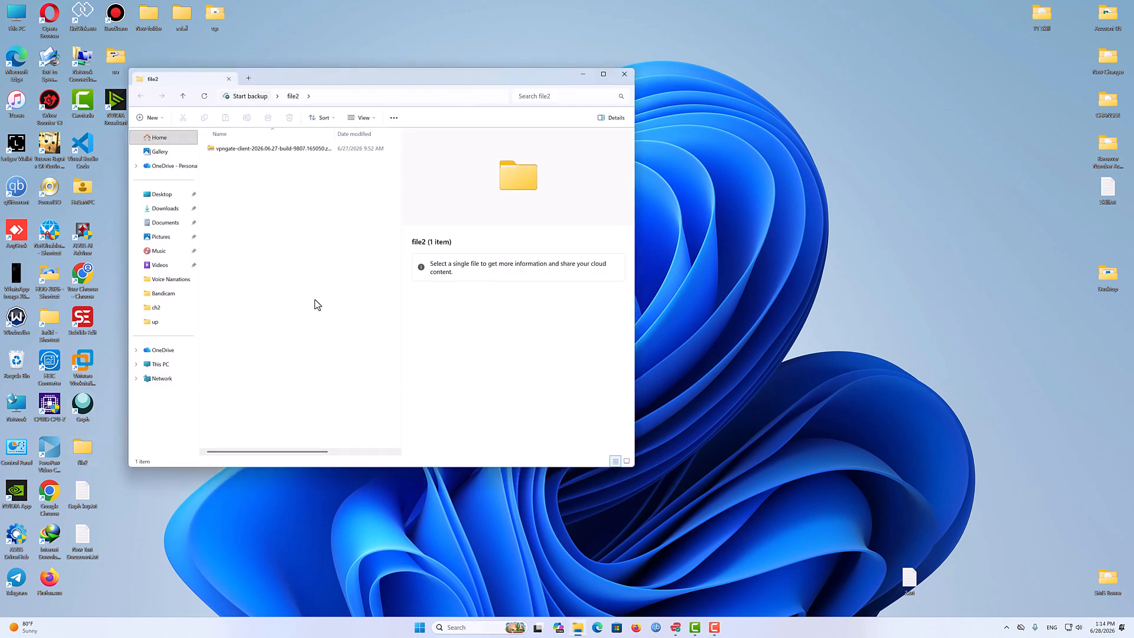
drag(359, 80, 455, 72)
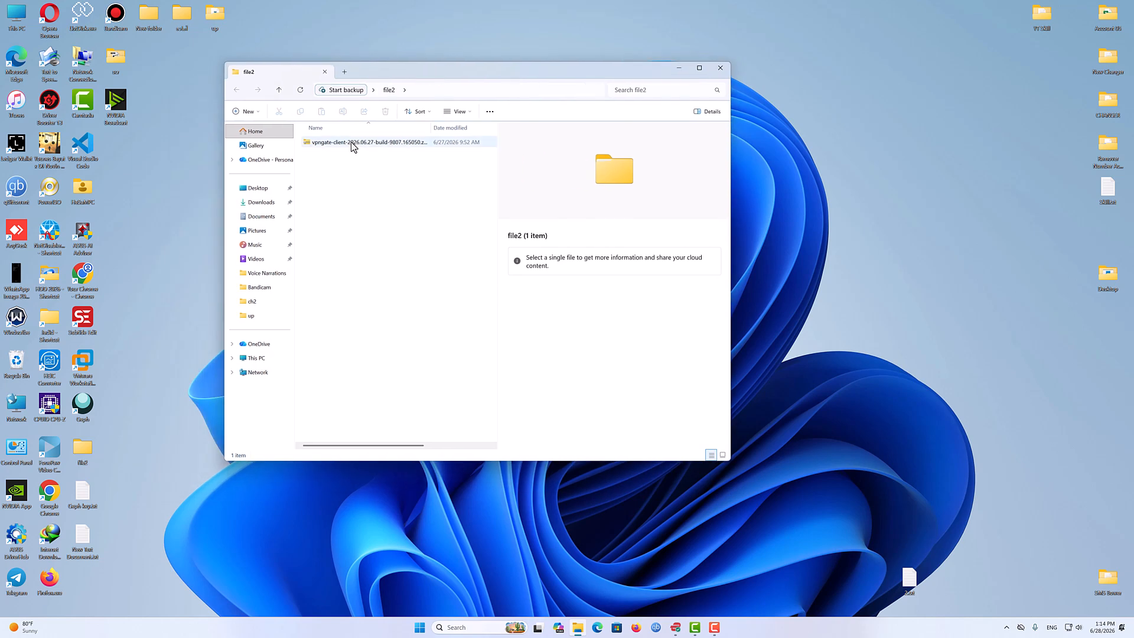
click(352, 144)
right_click(352, 143)
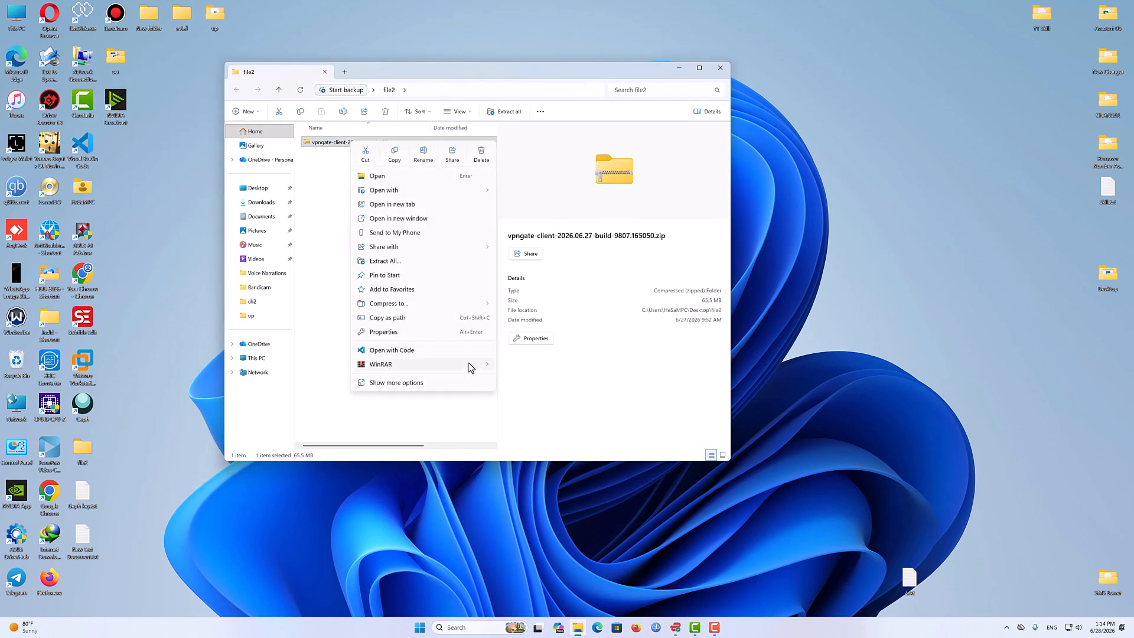
mouse_move(468, 366)
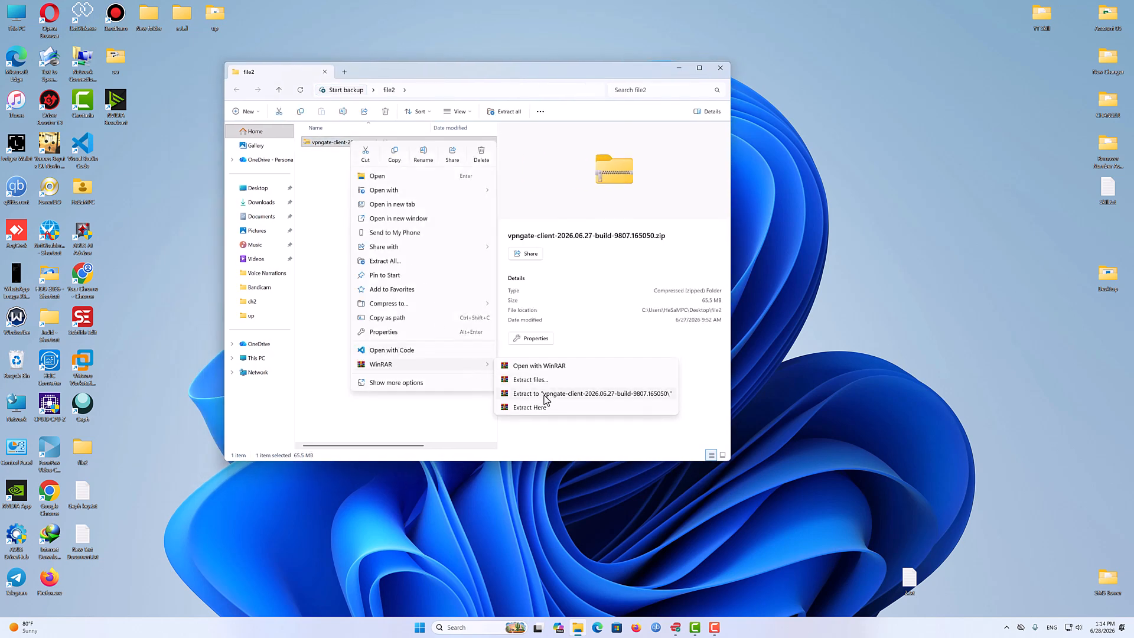
click(586, 394)
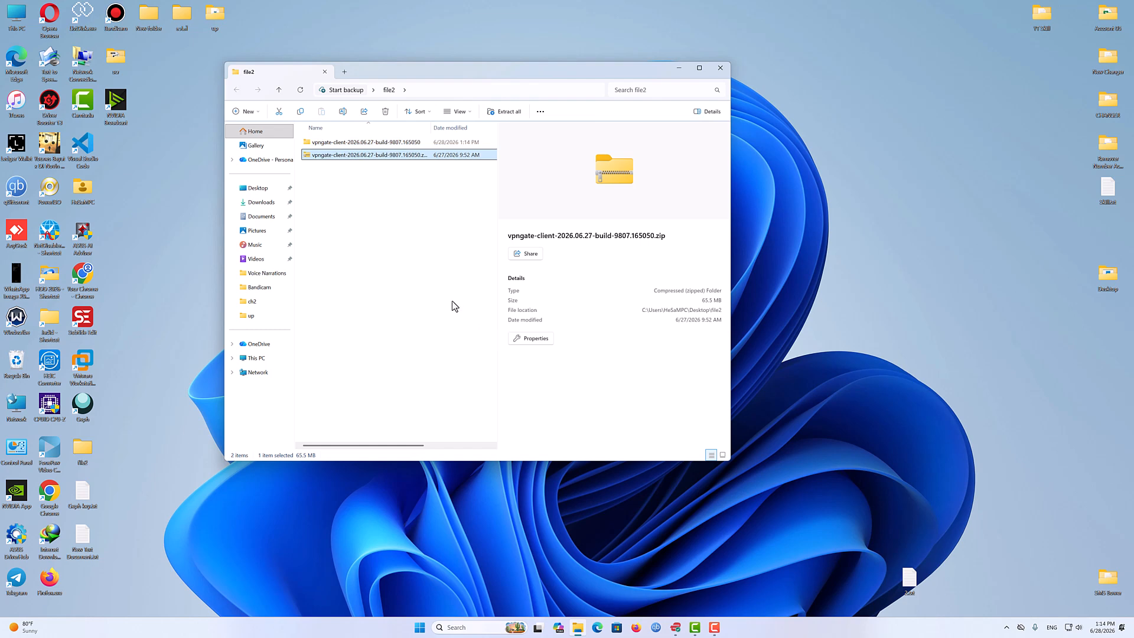
- Run vpngate-client-v4.44-9807-rtm-2025.04.16.exe from the extracted folder as administrator
double_click(371, 142)
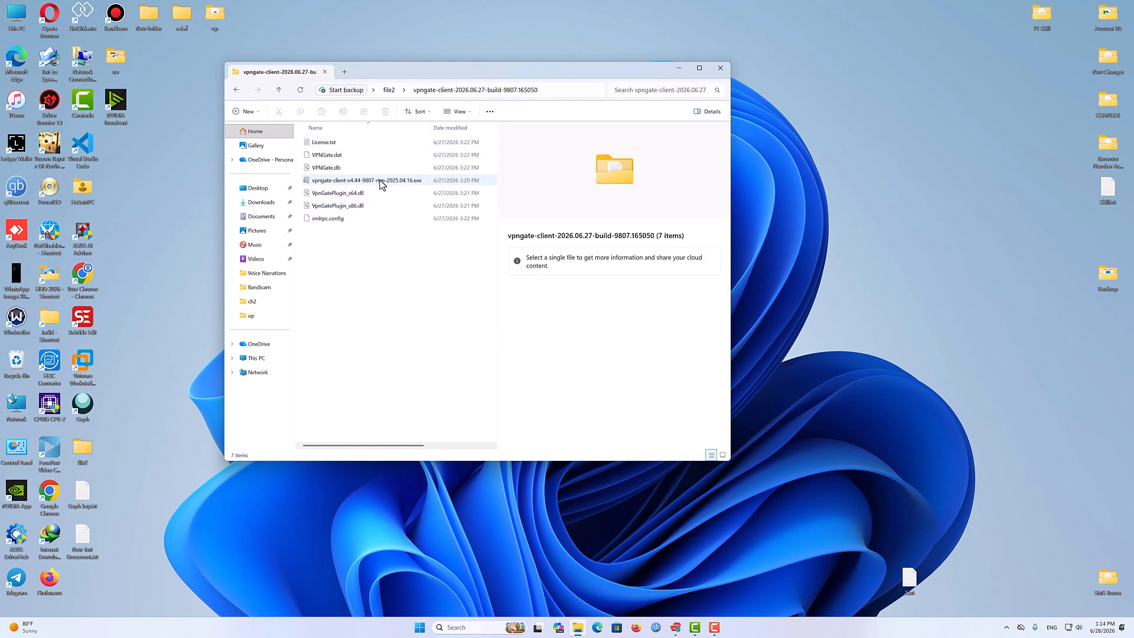
right_click(346, 180)
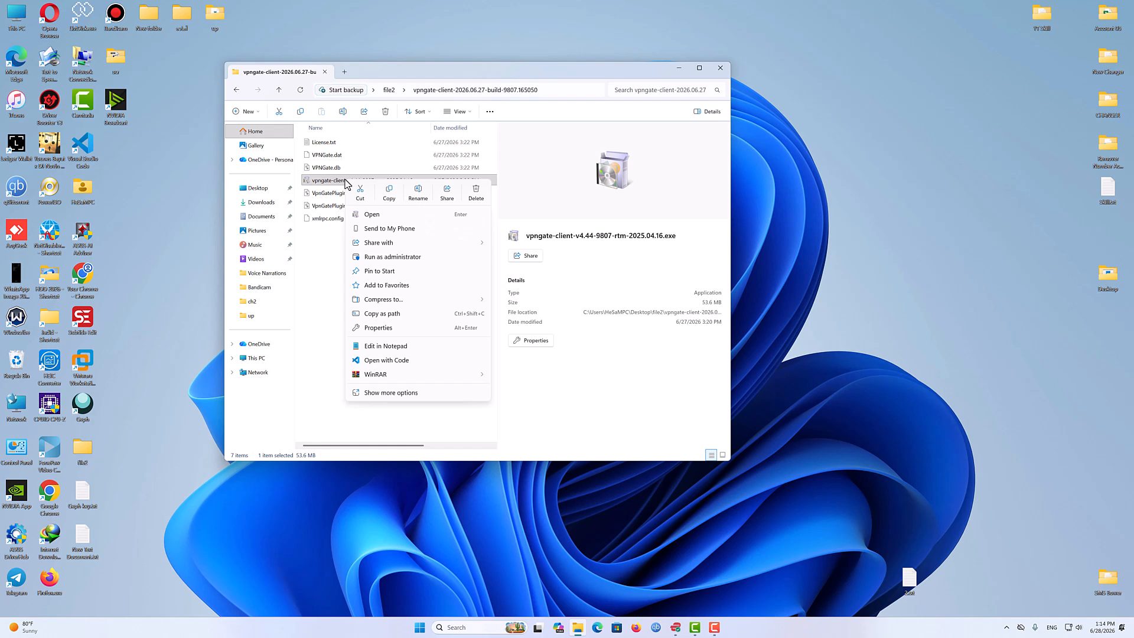
click(395, 258)
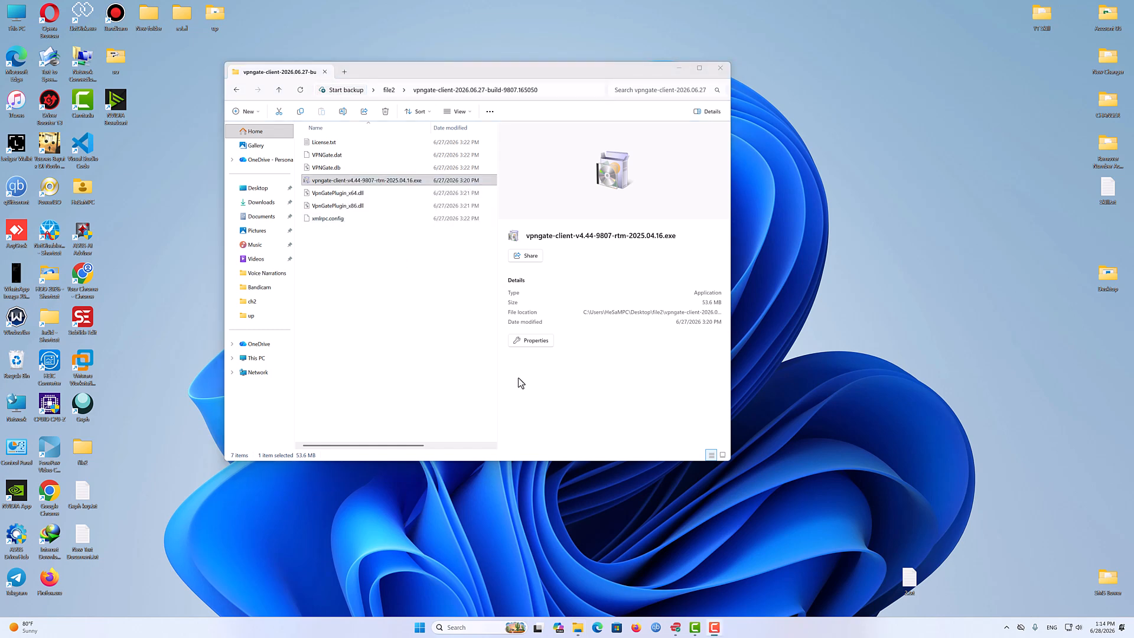
click(718, 70)
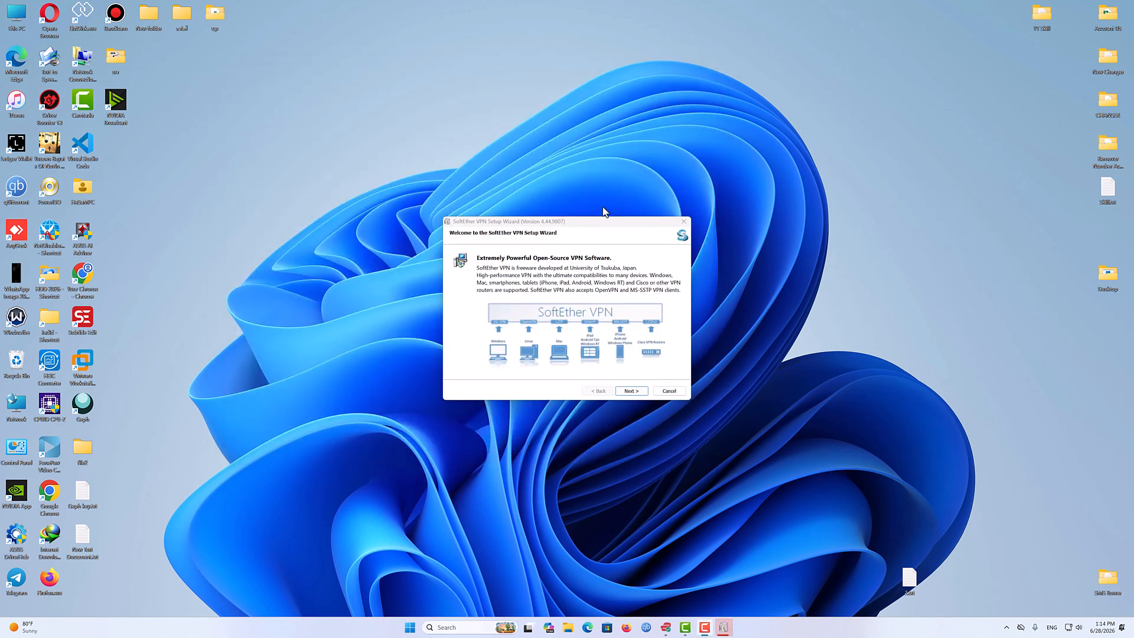
- Choose the SoftEther VPN Client component and accept the End User License Agreement in the setup wizard
click(632, 392)
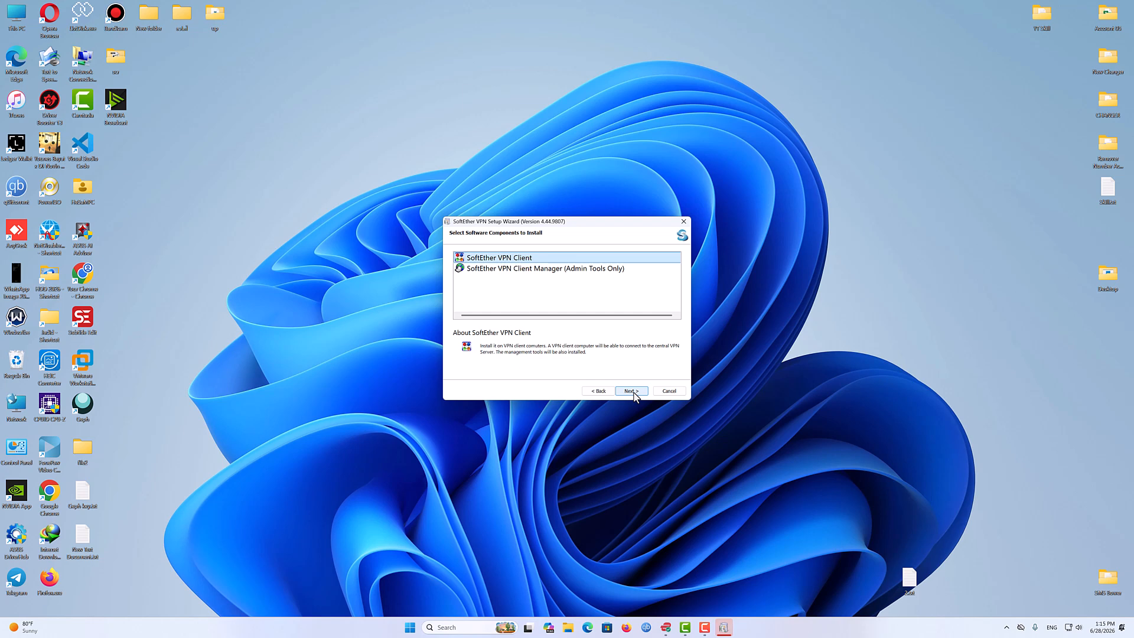
click(632, 392)
click(531, 350)
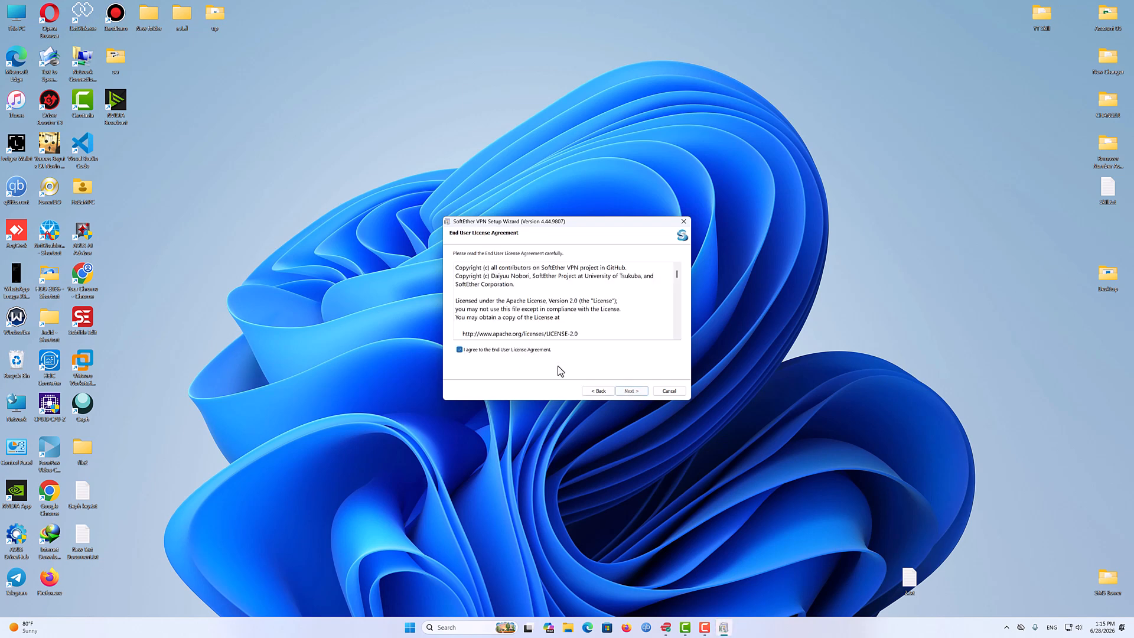
click(629, 392)
click(630, 393)
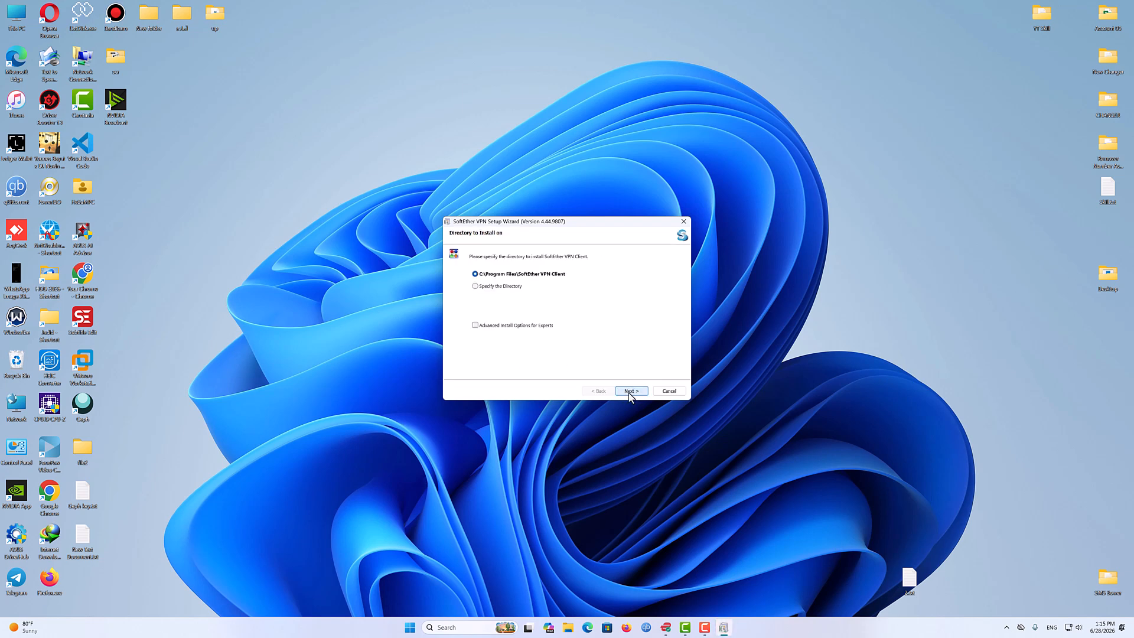
- Enable Advanced Install Options for Experts, keep the default install directory, and start the installation
click(475, 325)
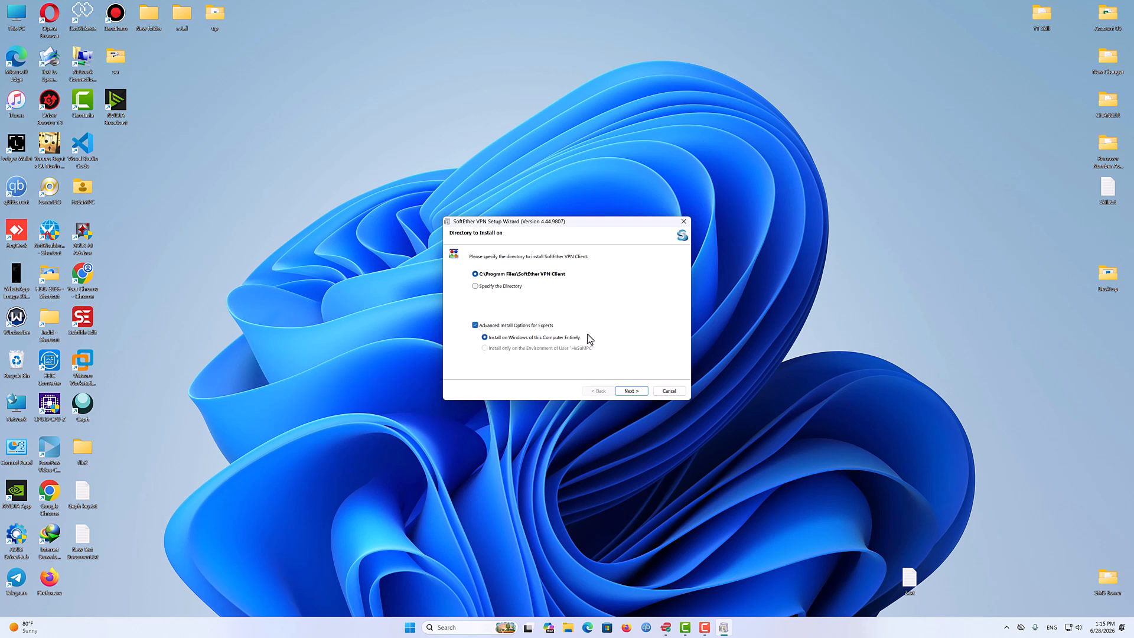
click(644, 395)
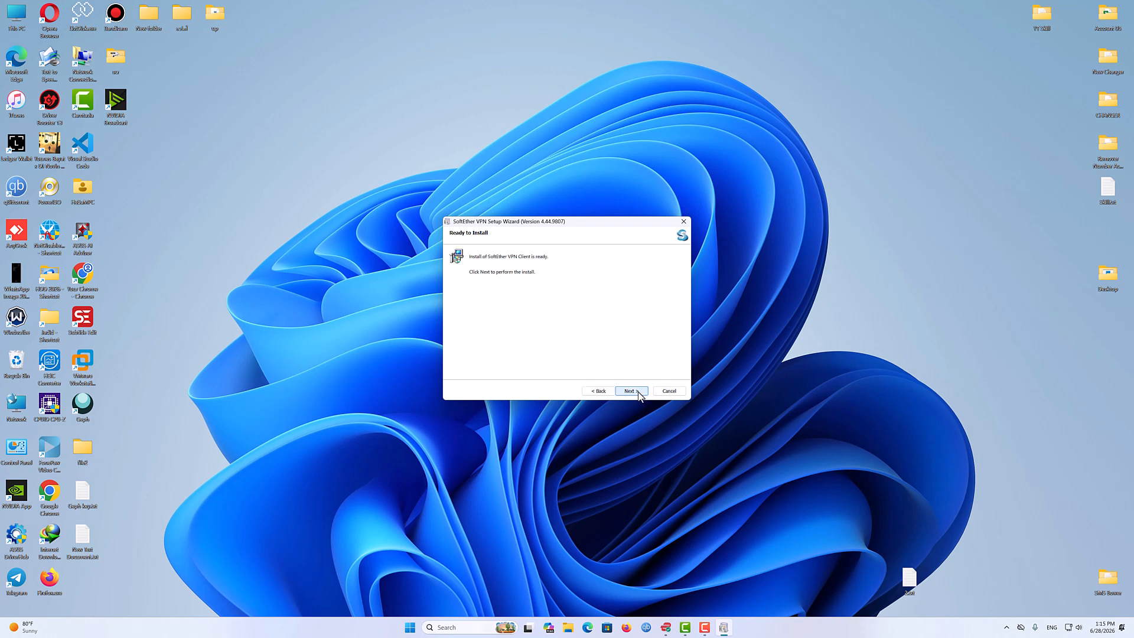
click(640, 395)
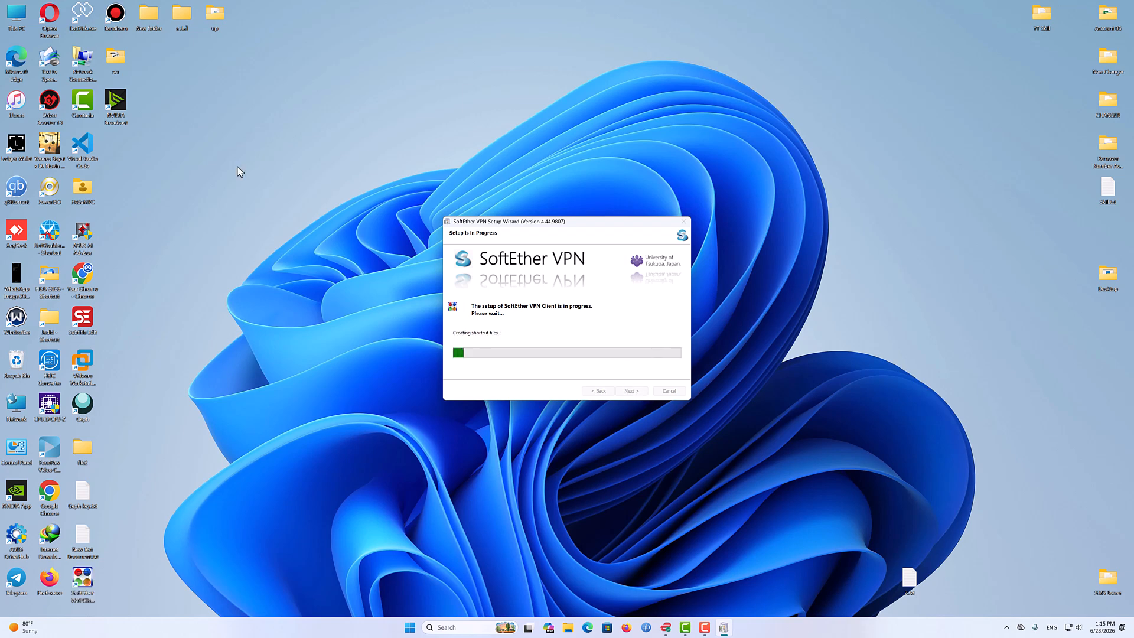
- Uncheck starting the SoftEther VPN Client Manager and finish the setup wizard
drag(573, 221, 554, 197)
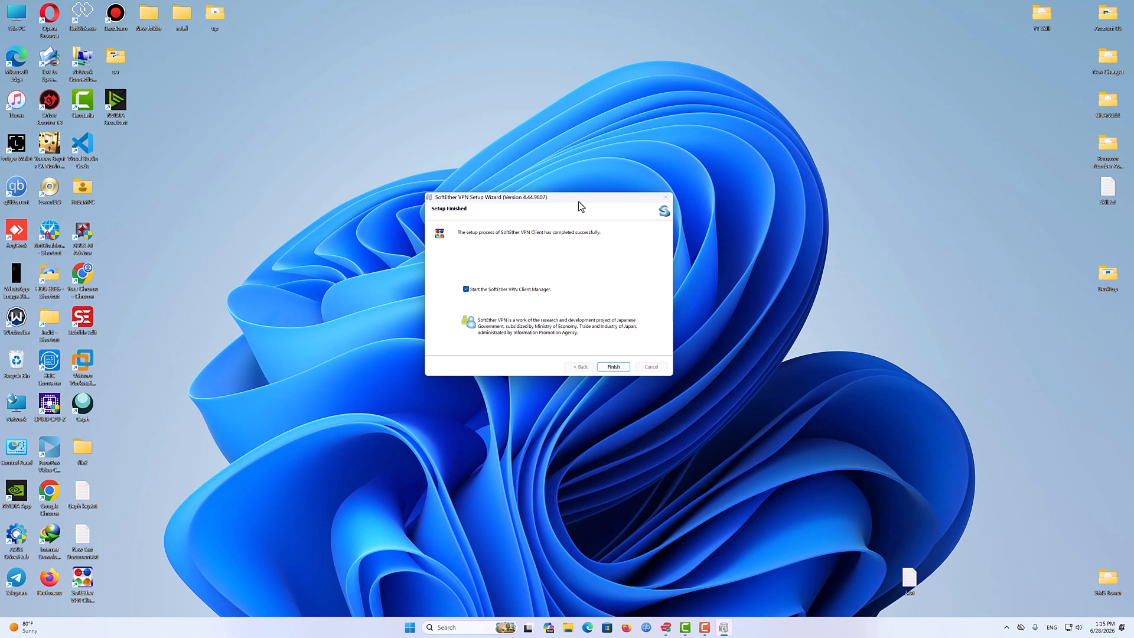
click(467, 289)
click(613, 367)
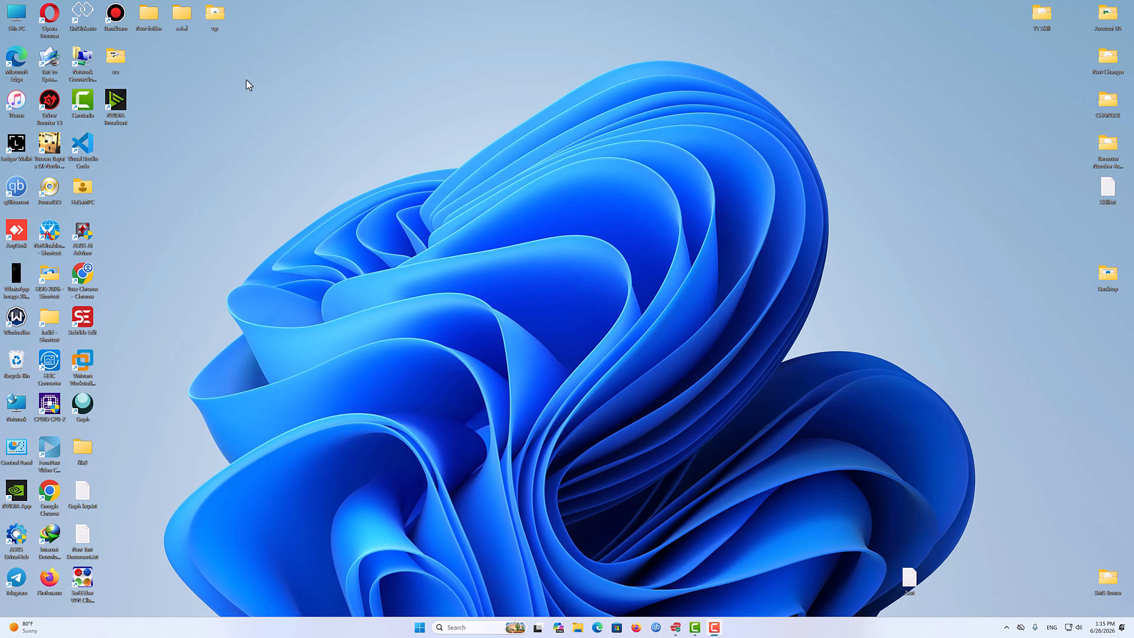
- Launch SoftEther VPN Client Manager from the desktop and enlarge its window
double_click(84, 576)
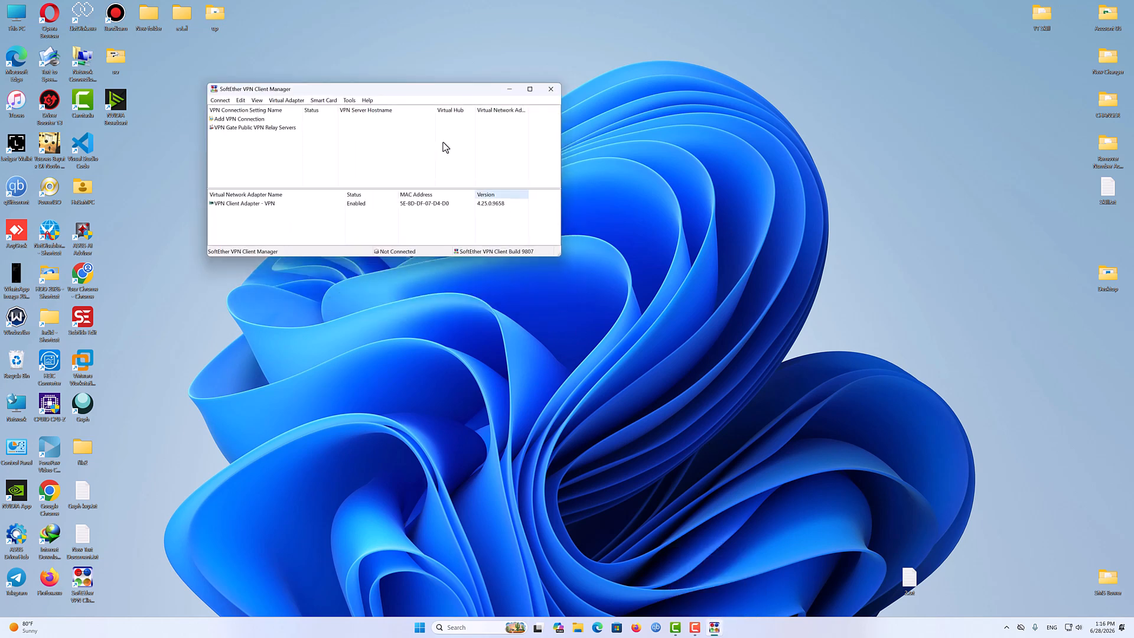
drag(425, 90, 508, 83)
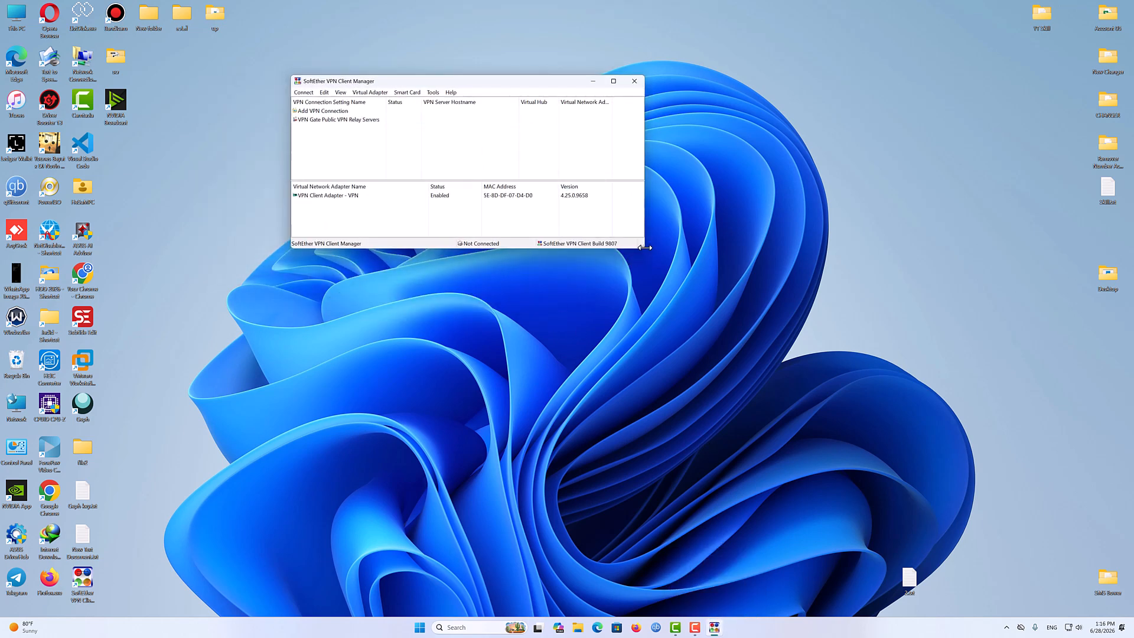
drag(644, 249, 801, 467)
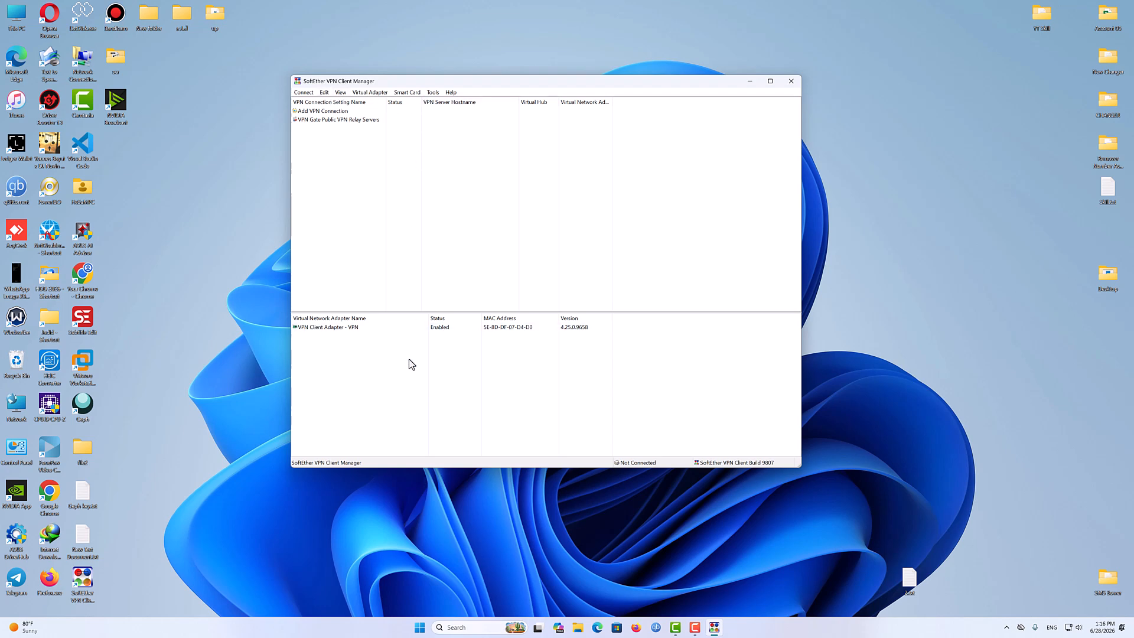
- Open the VPN Gate Public VPN Relay Servers list and enlarge its window to show all columns
double_click(307, 122)
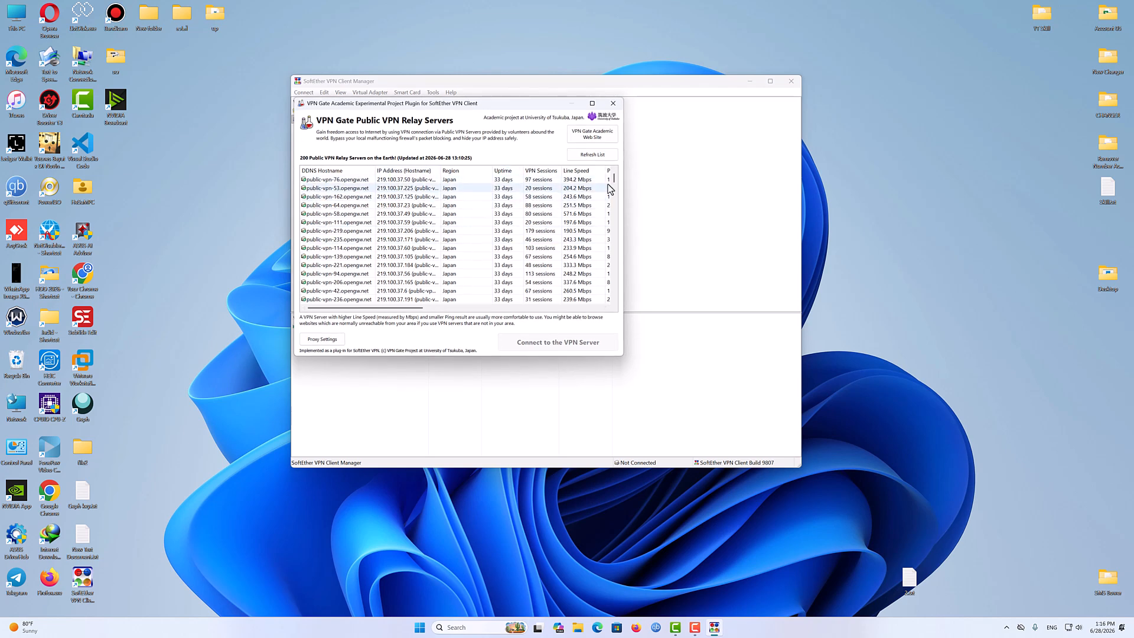
mouse_move(615, 185)
mouse_down()
mouse_move(616, 292)
mouse_move(620, 177)
mouse_up()
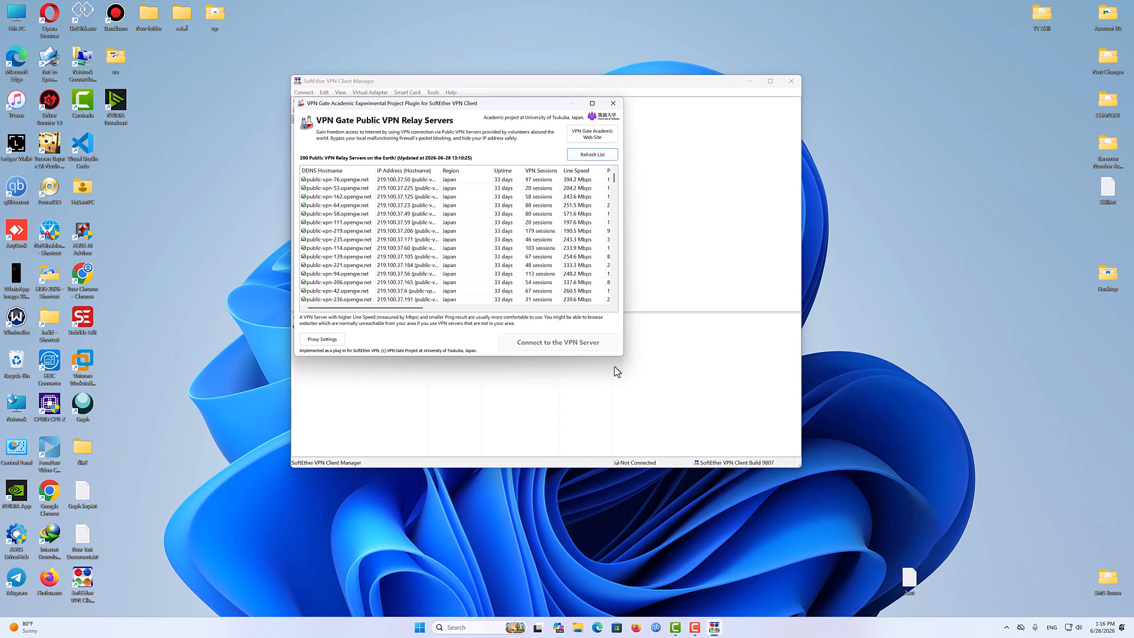
drag(623, 358, 932, 433)
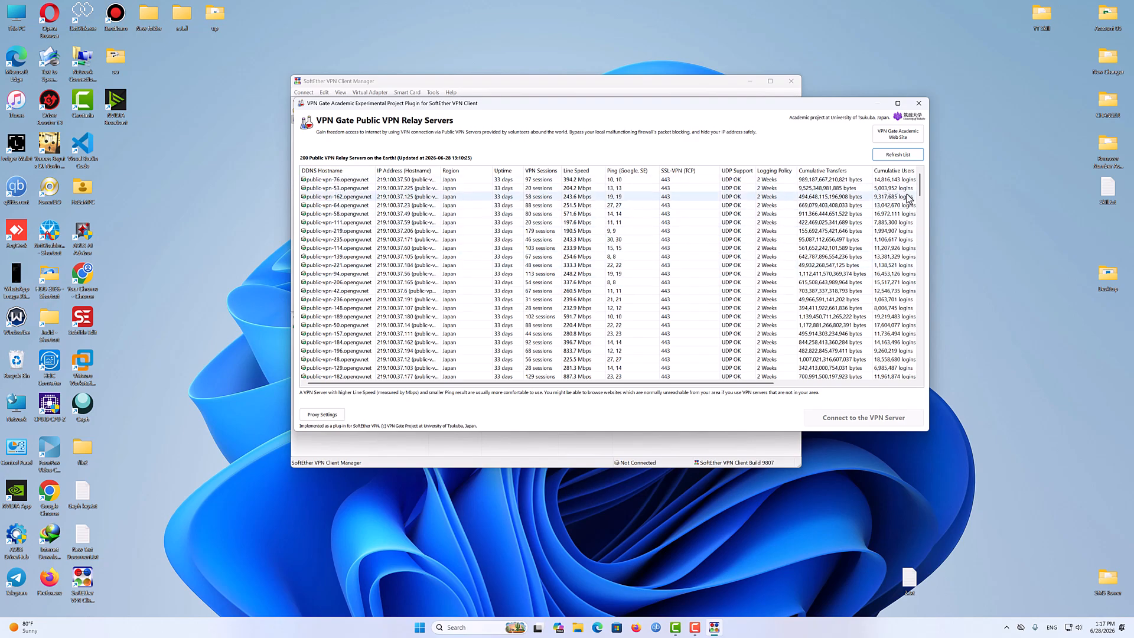
mouse_move(919, 190)
mouse_down()
mouse_move(927, 373)
mouse_move(925, 171)
mouse_up()
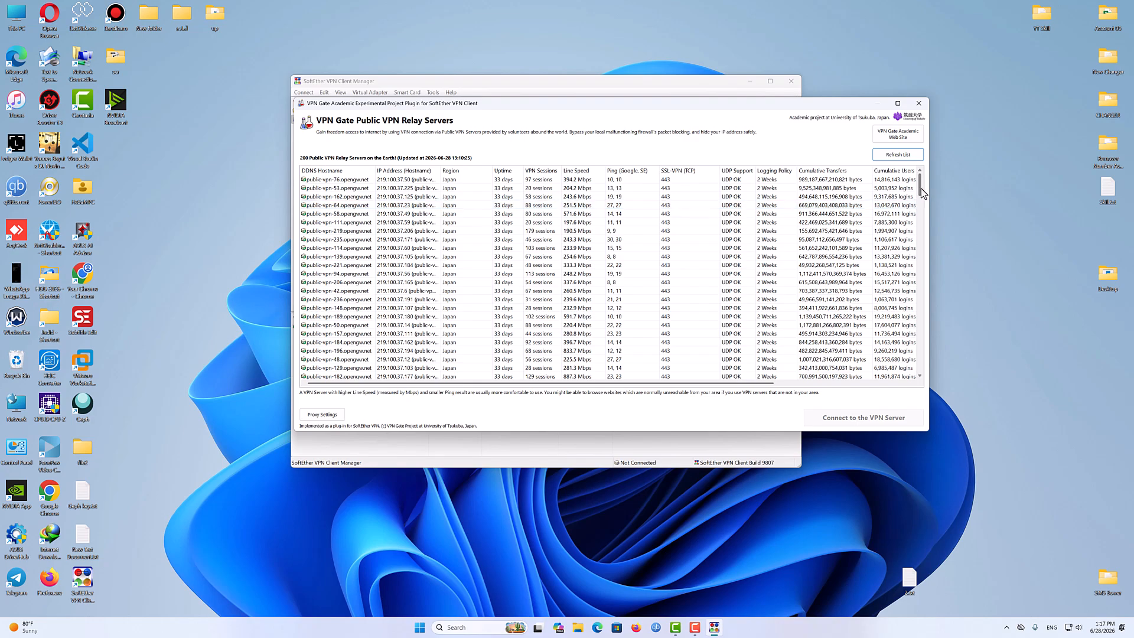
mouse_move(920, 188)
mouse_down()
mouse_move(919, 309)
mouse_move(919, 188)
mouse_up()
- Sort the relay server list by Region and then by Uptime, browsing through the entries
click(466, 170)
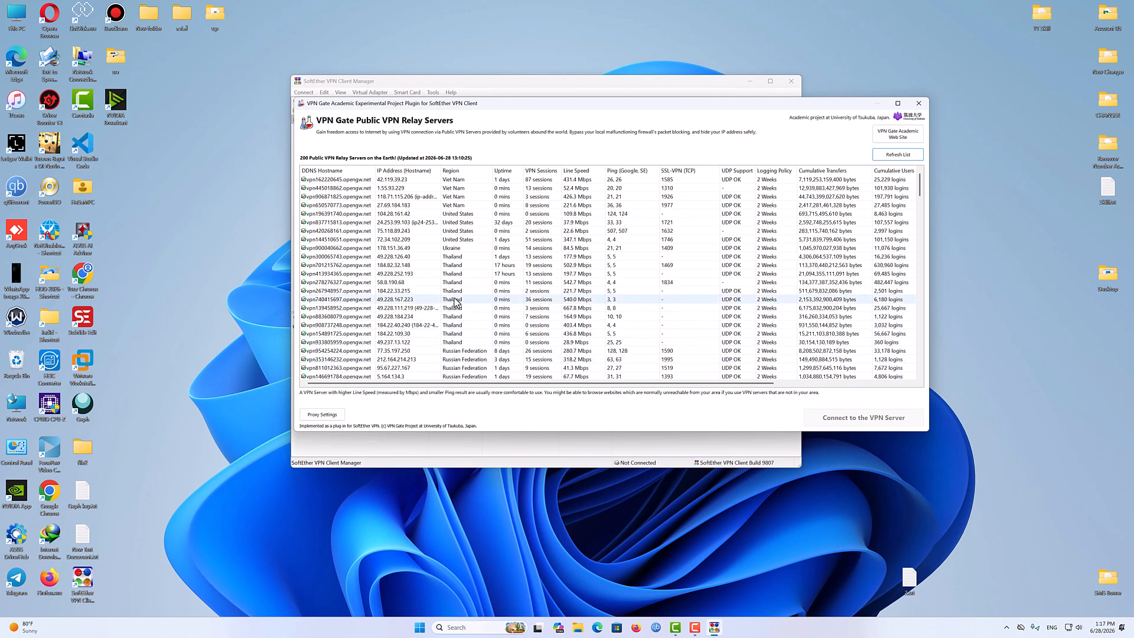
click(458, 170)
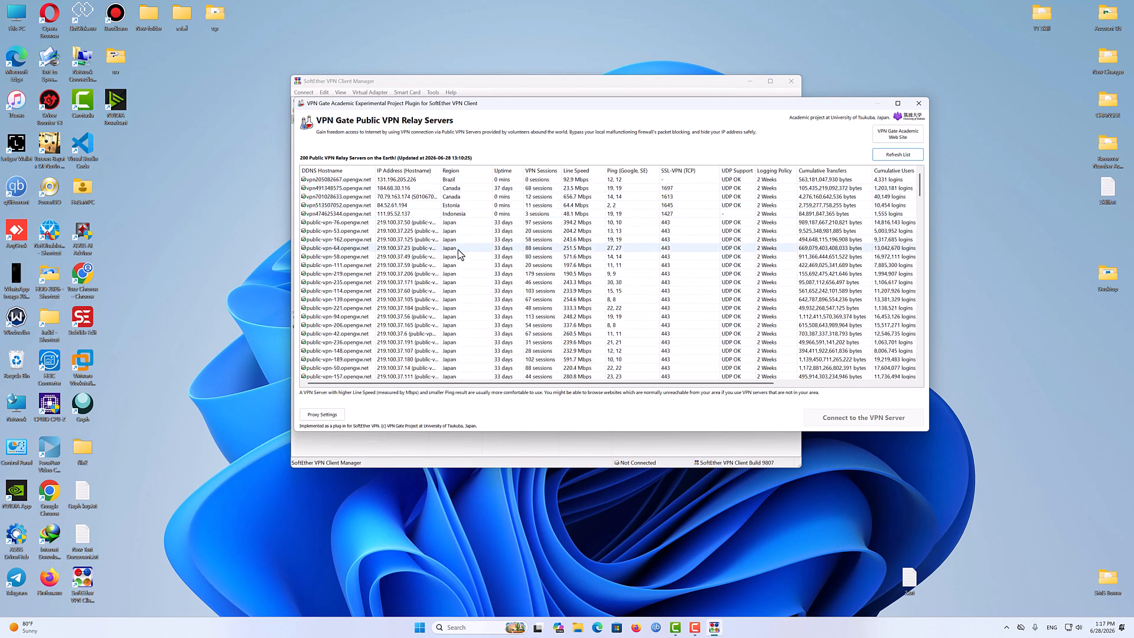
click(454, 170)
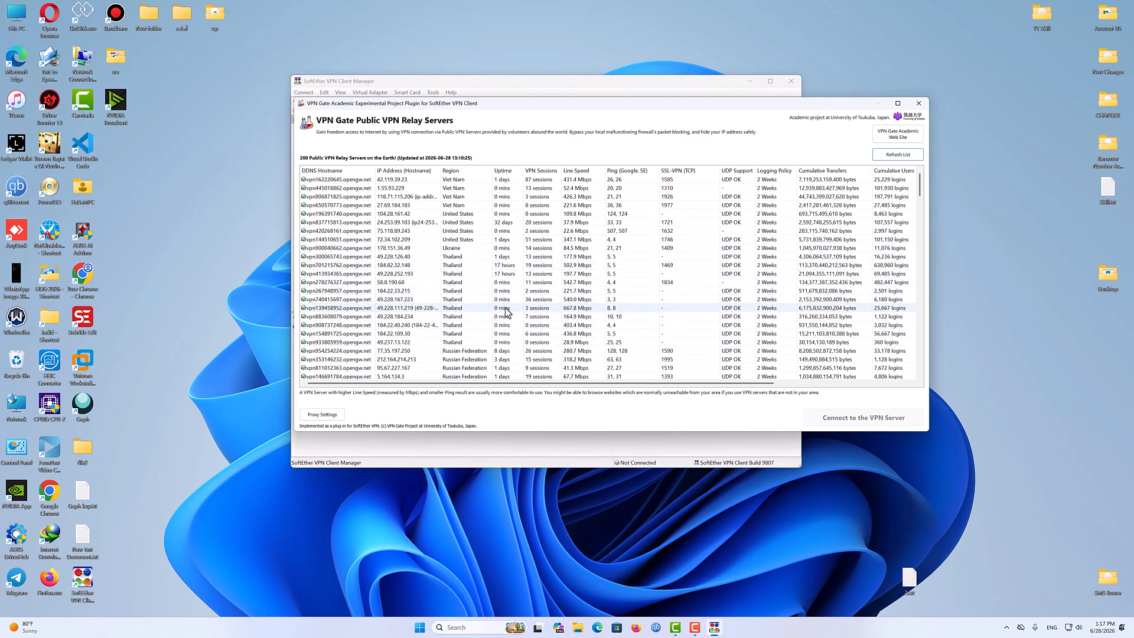
scroll(915, 213, down, 13)
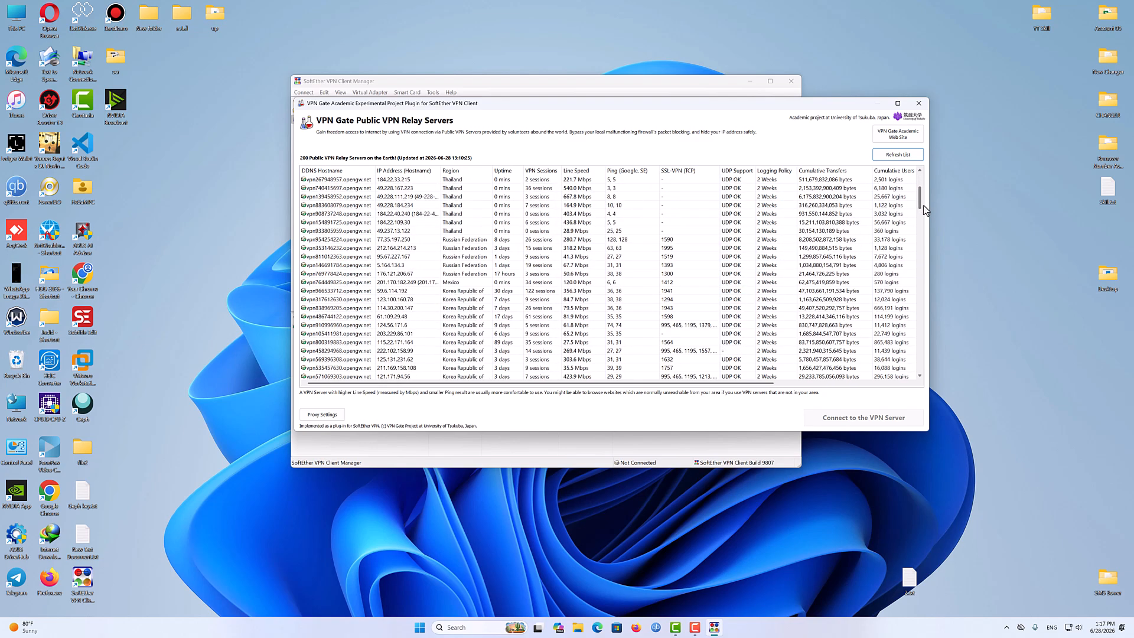
scroll(926, 236, down, 5)
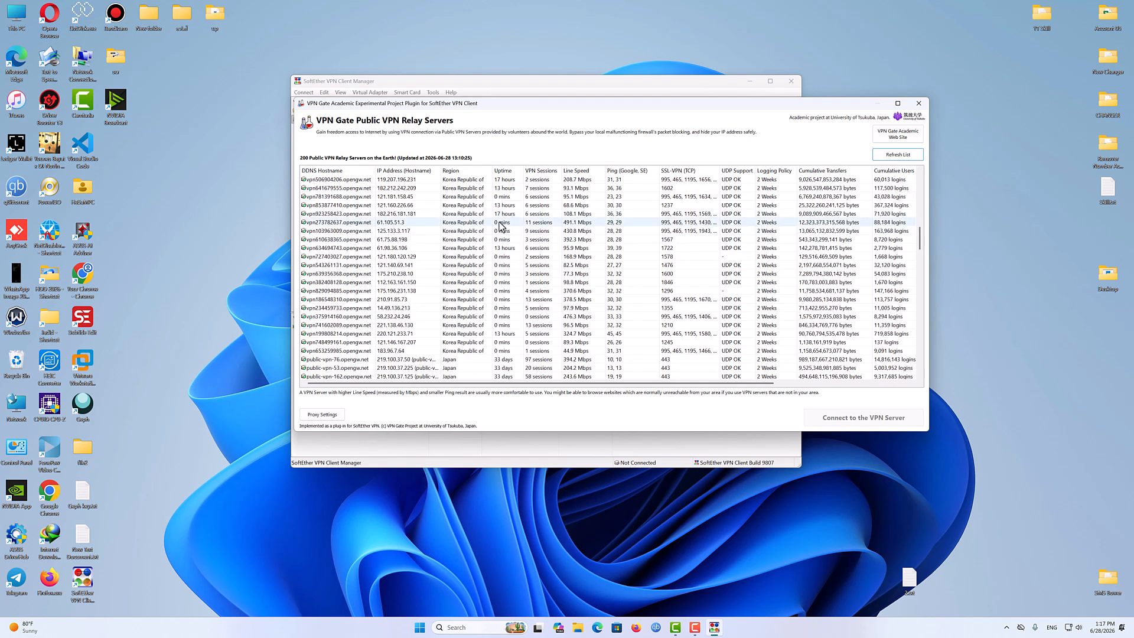
drag(920, 241, 919, 172)
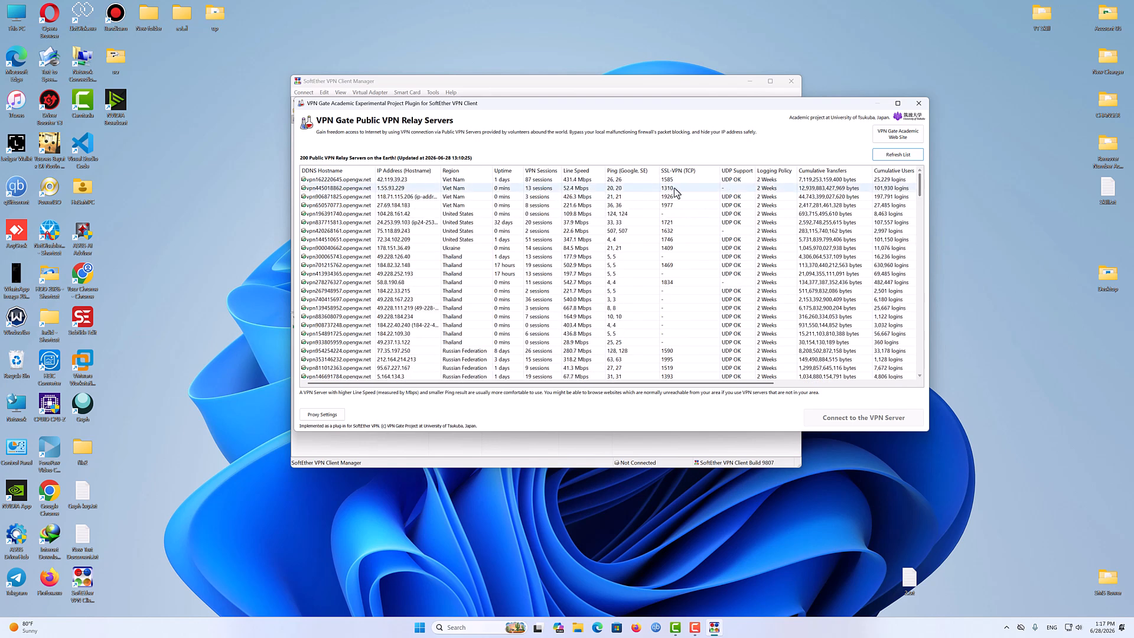
click(502, 171)
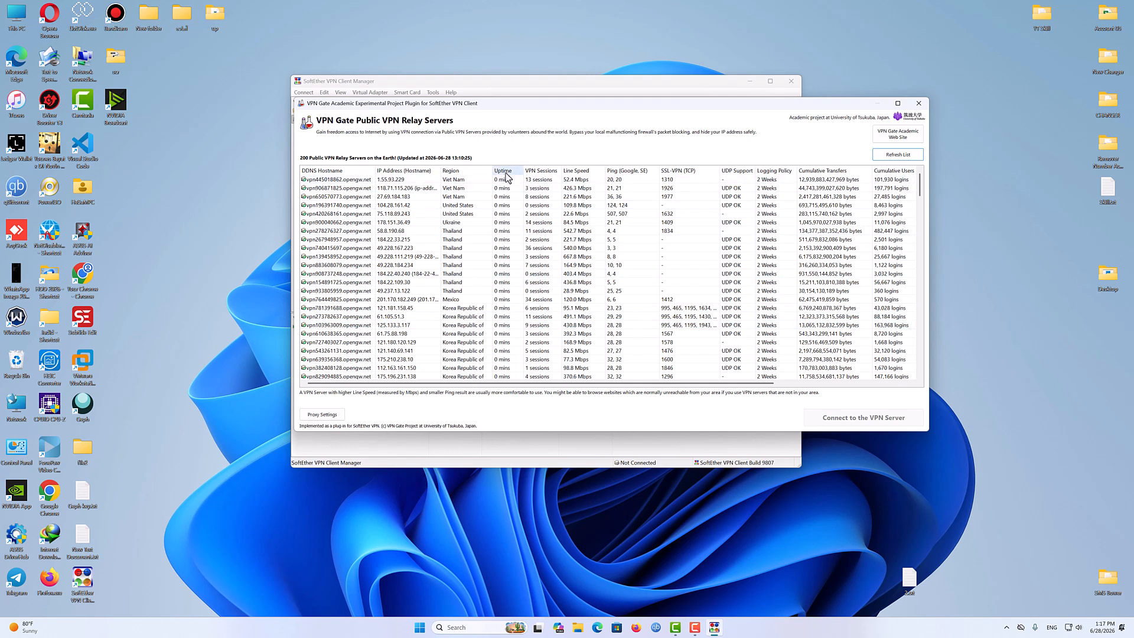
click(505, 172)
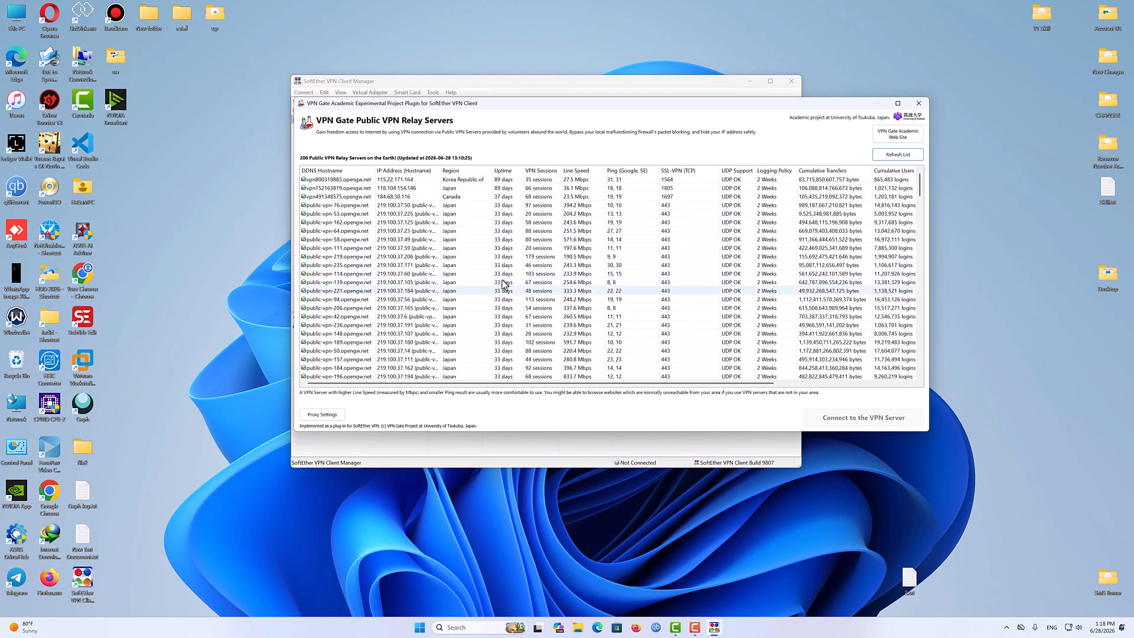
click(505, 172)
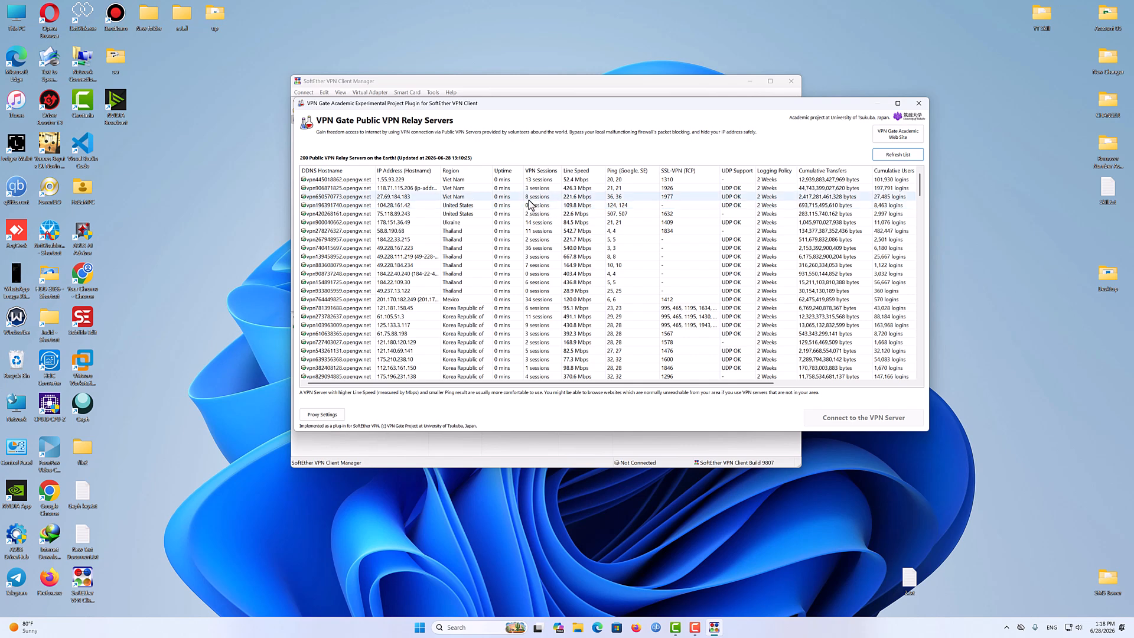
- Sort the relay server list by VPN Sessions, Line Speed and UDP Support to compare servers
click(540, 172)
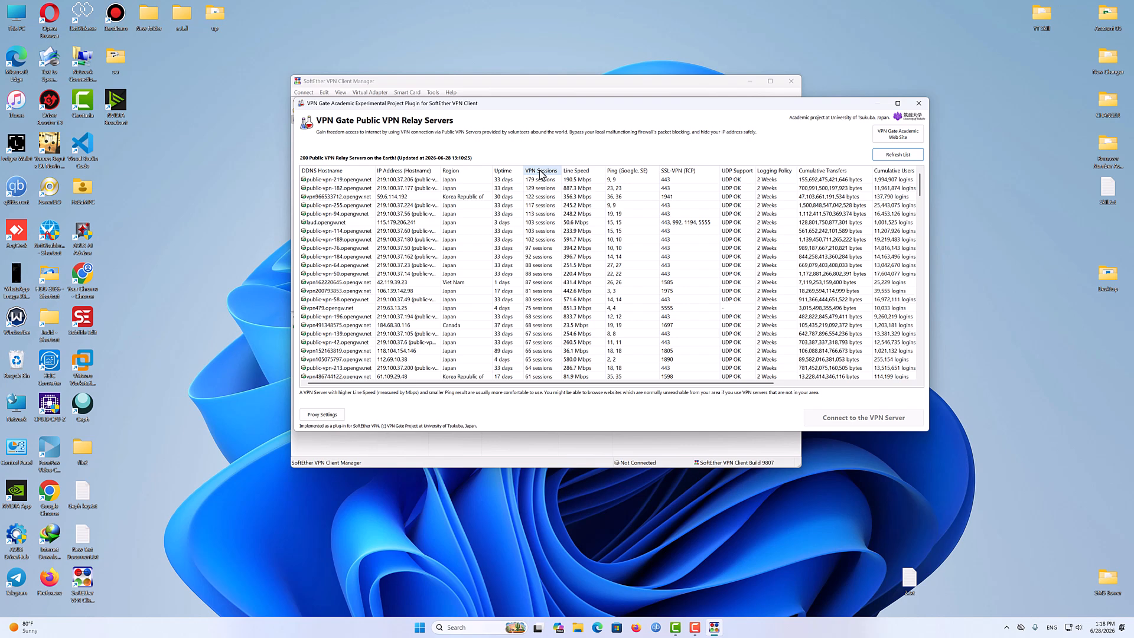
click(539, 172)
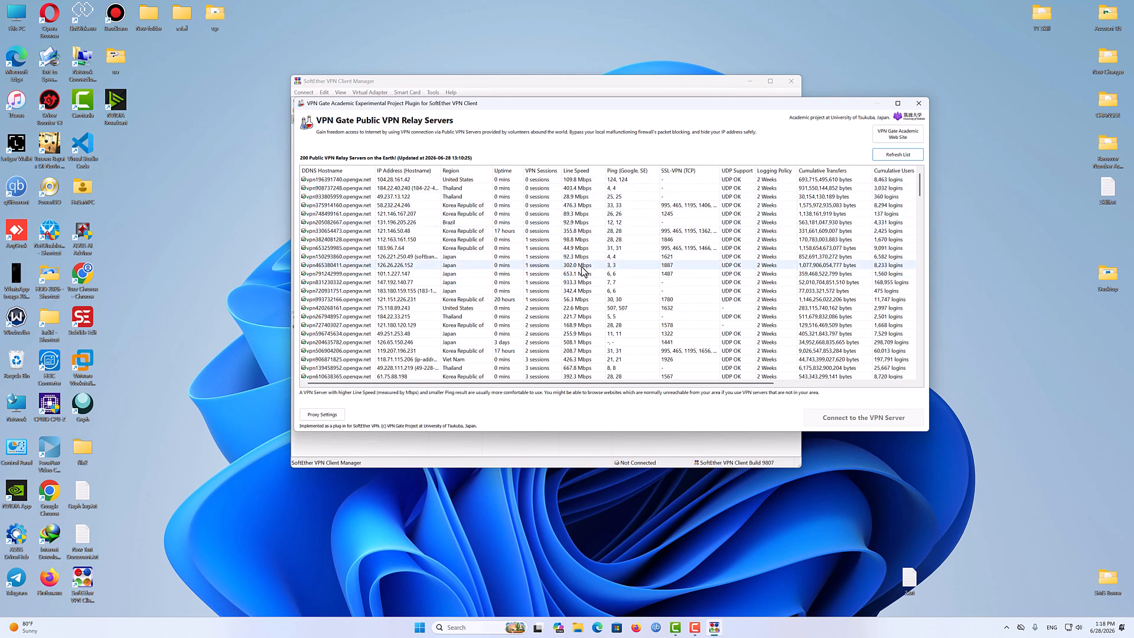
click(582, 172)
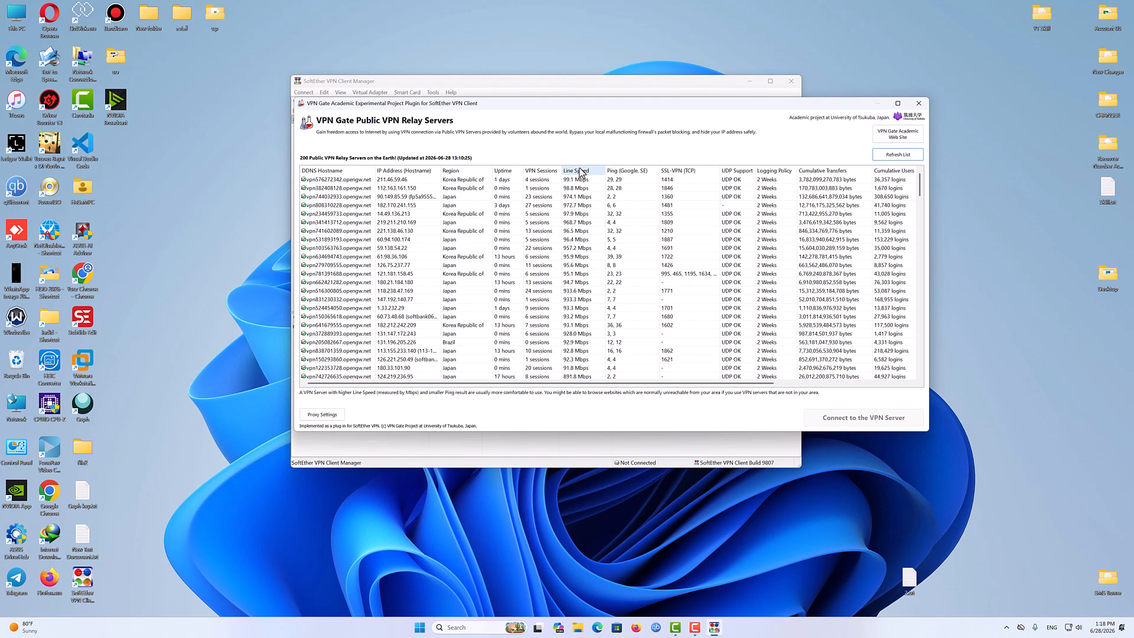
click(582, 172)
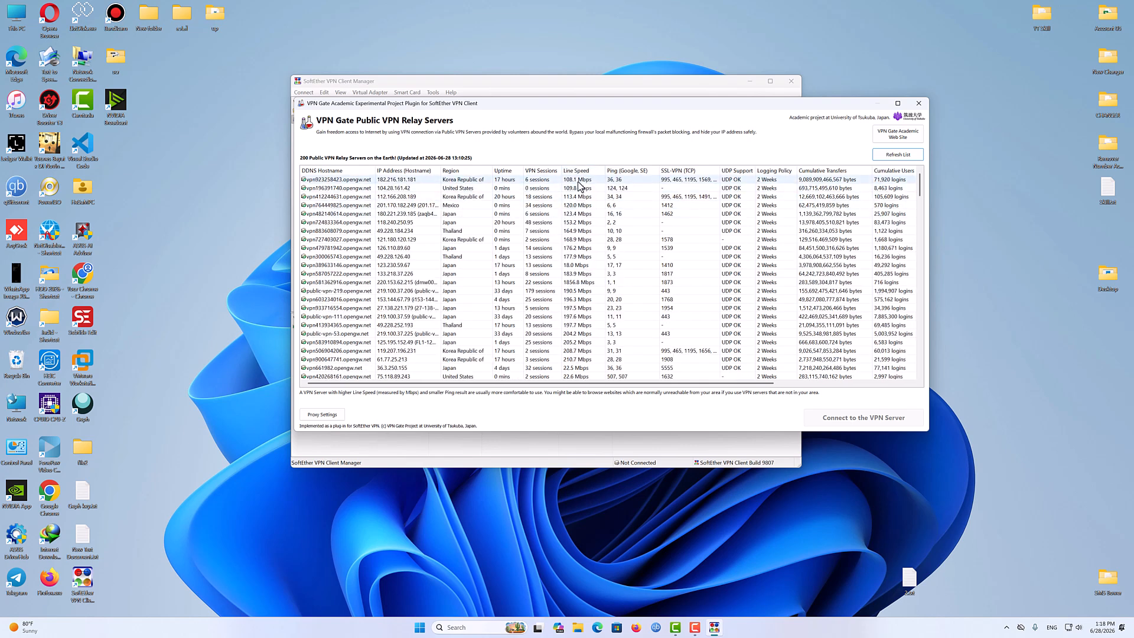
click(581, 170)
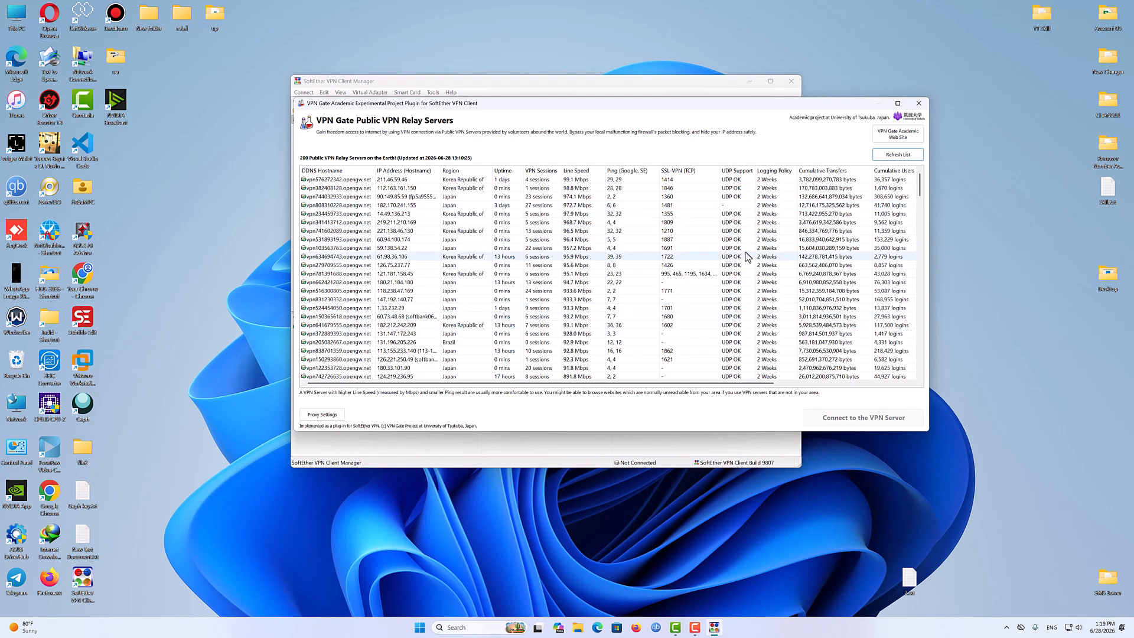
click(738, 171)
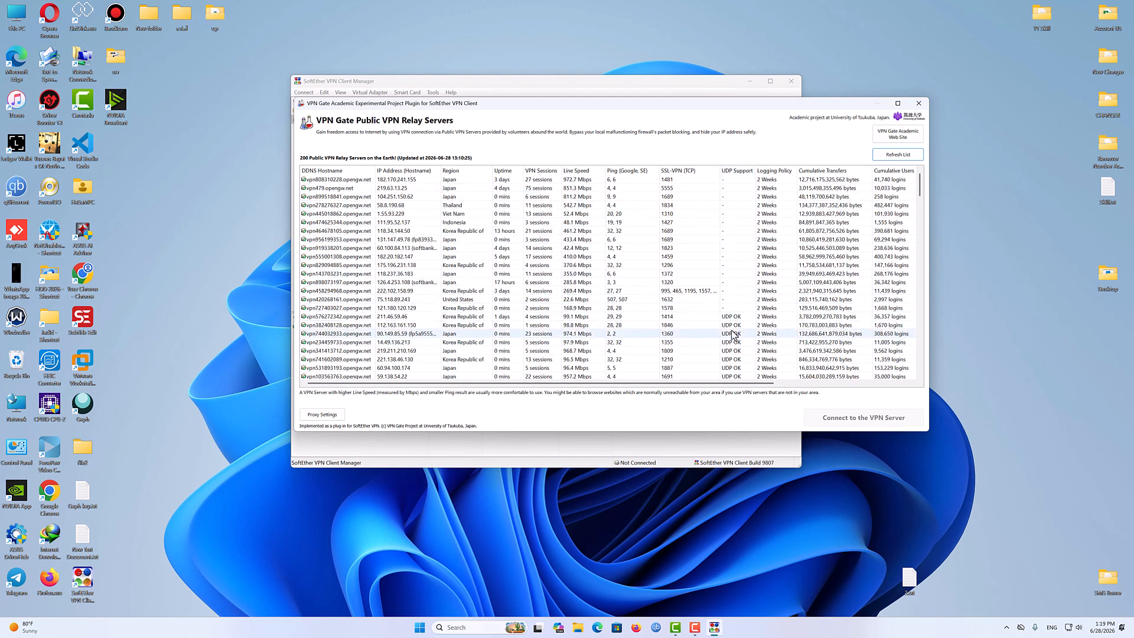
click(735, 171)
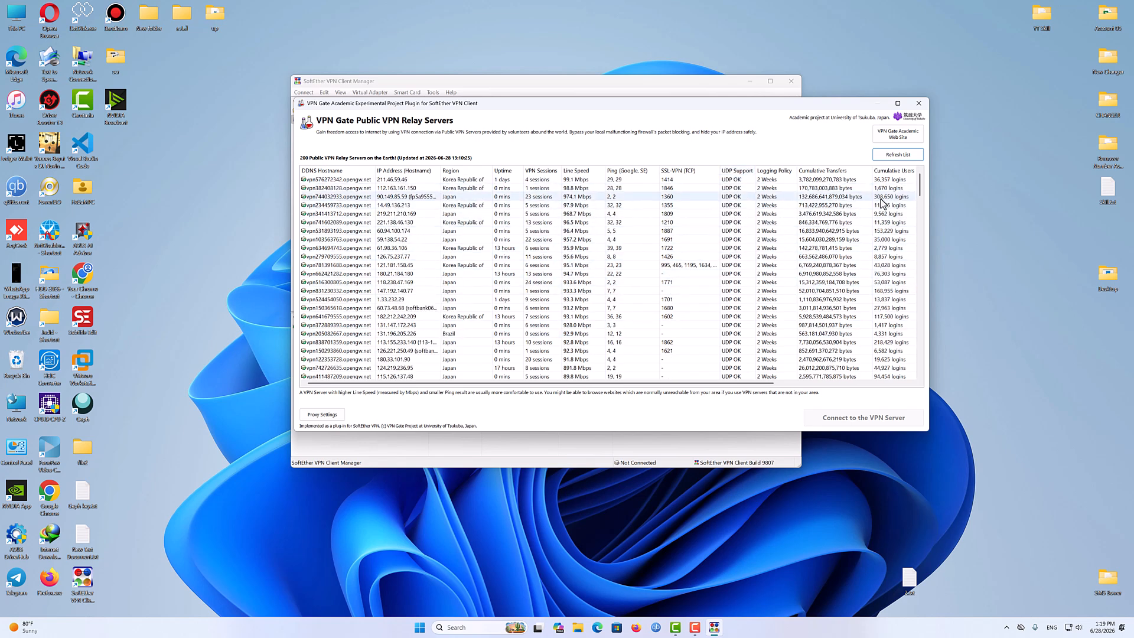
- Narrow the relay server window and sort the list by Line Speed
drag(739, 381, 610, 391)
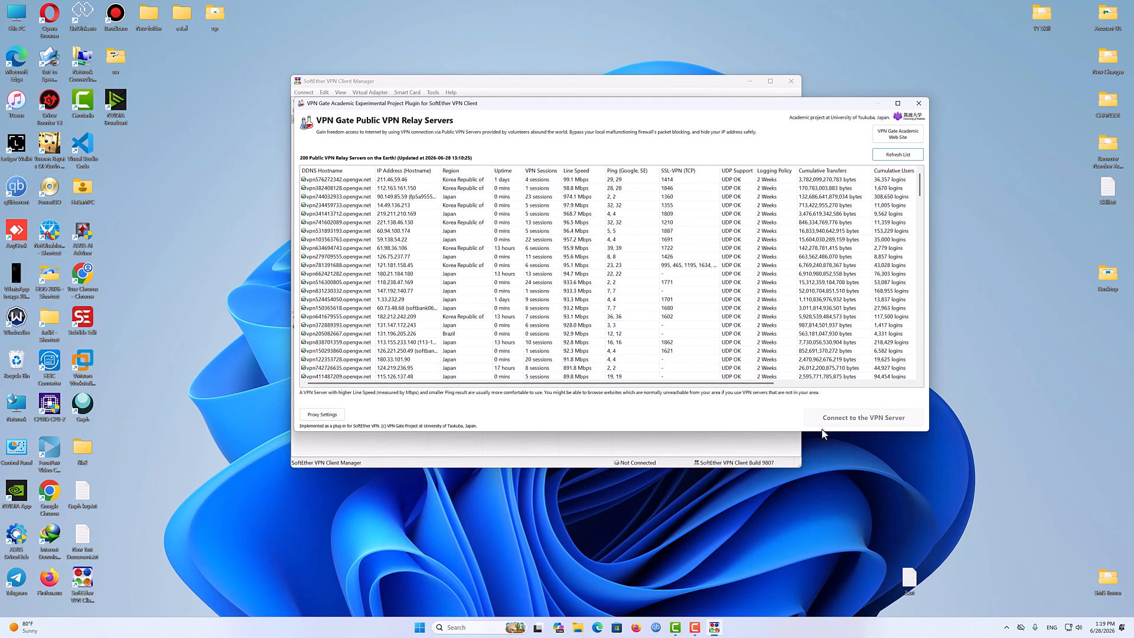
drag(926, 432, 837, 432)
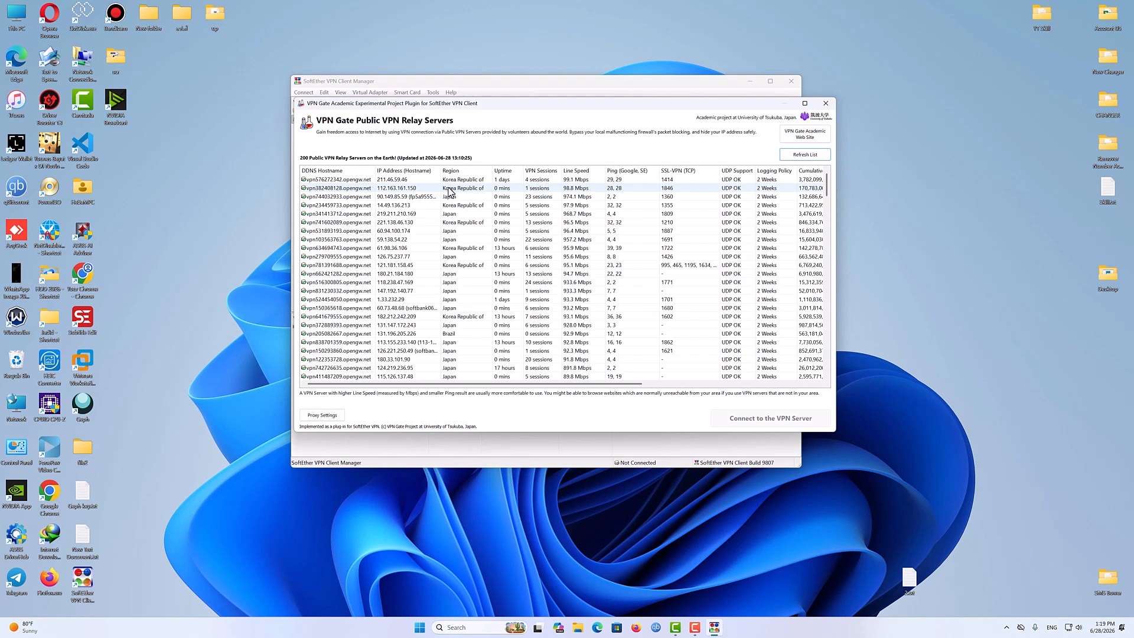
click(574, 171)
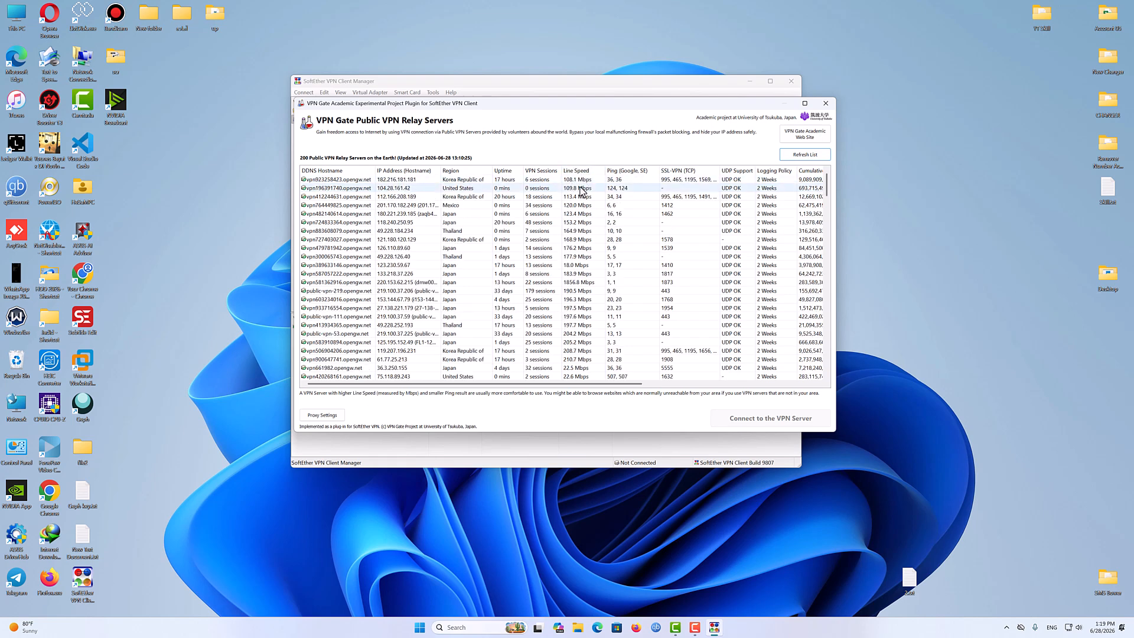
- Try connecting to the relay server at 104.28.161.42, then cancel the connection attempt
double_click(539, 188)
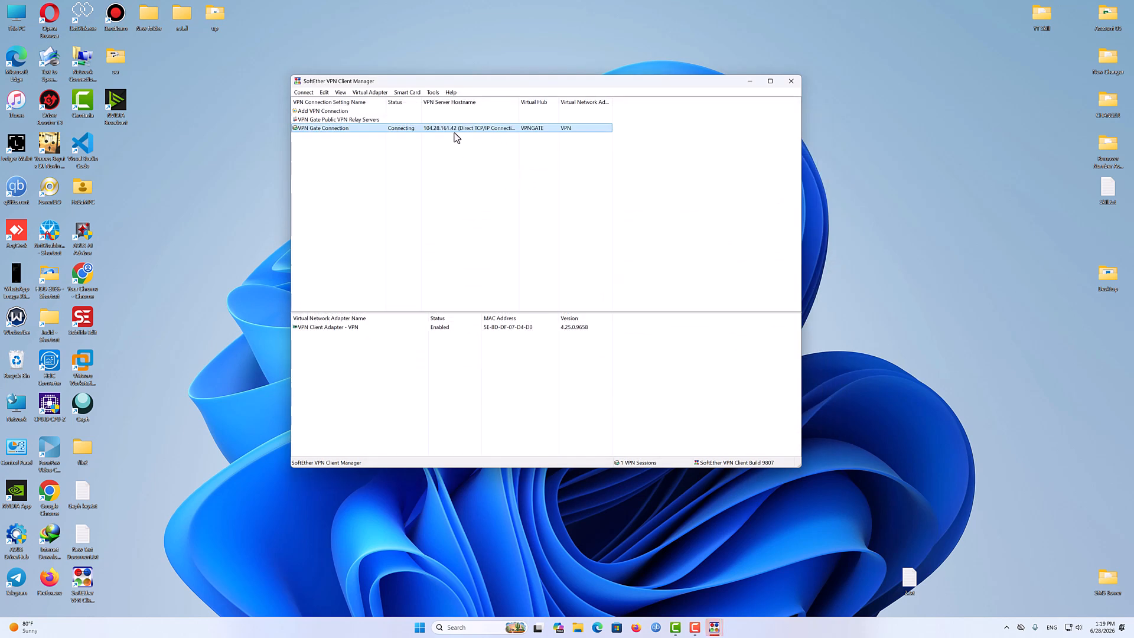
drag(510, 81, 350, 198)
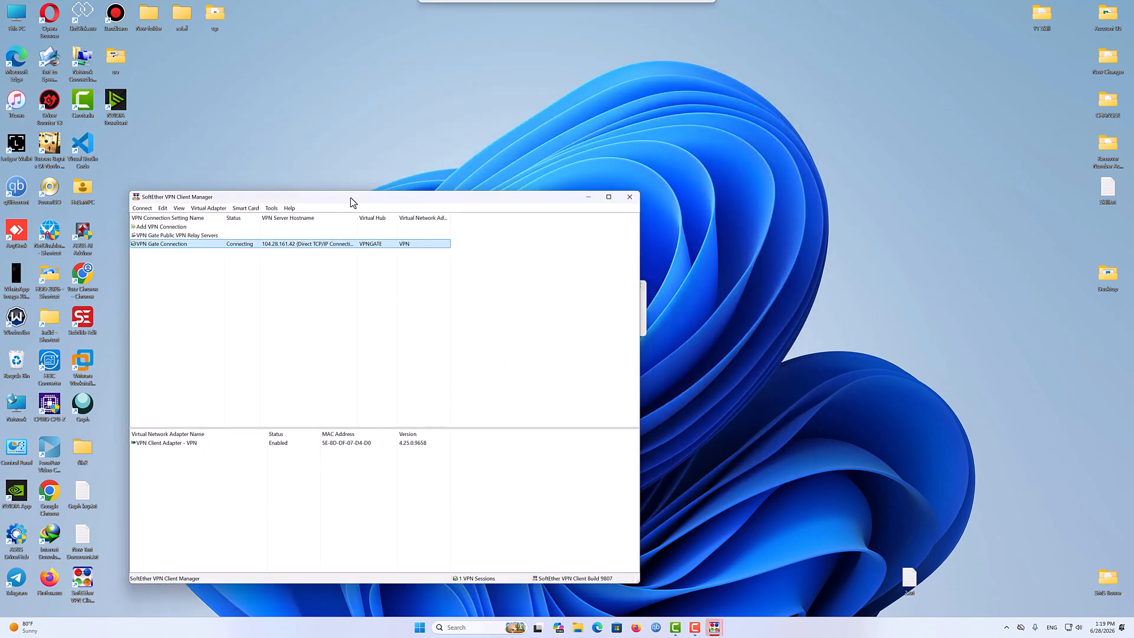
click(645, 319)
drag(562, 288, 755, 233)
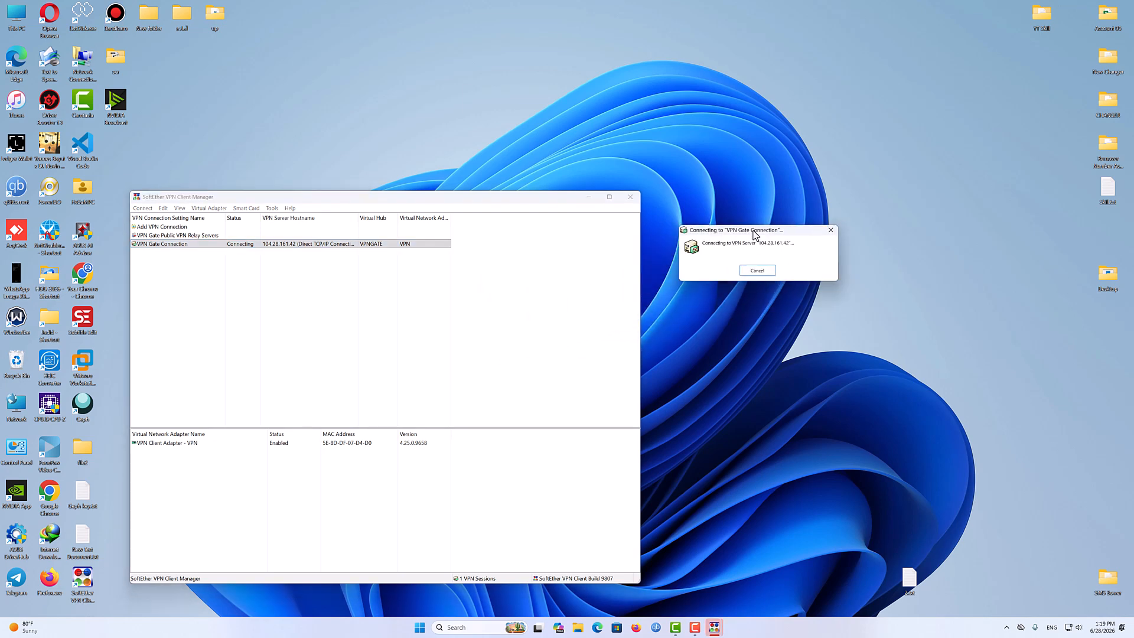
drag(535, 200, 539, 38)
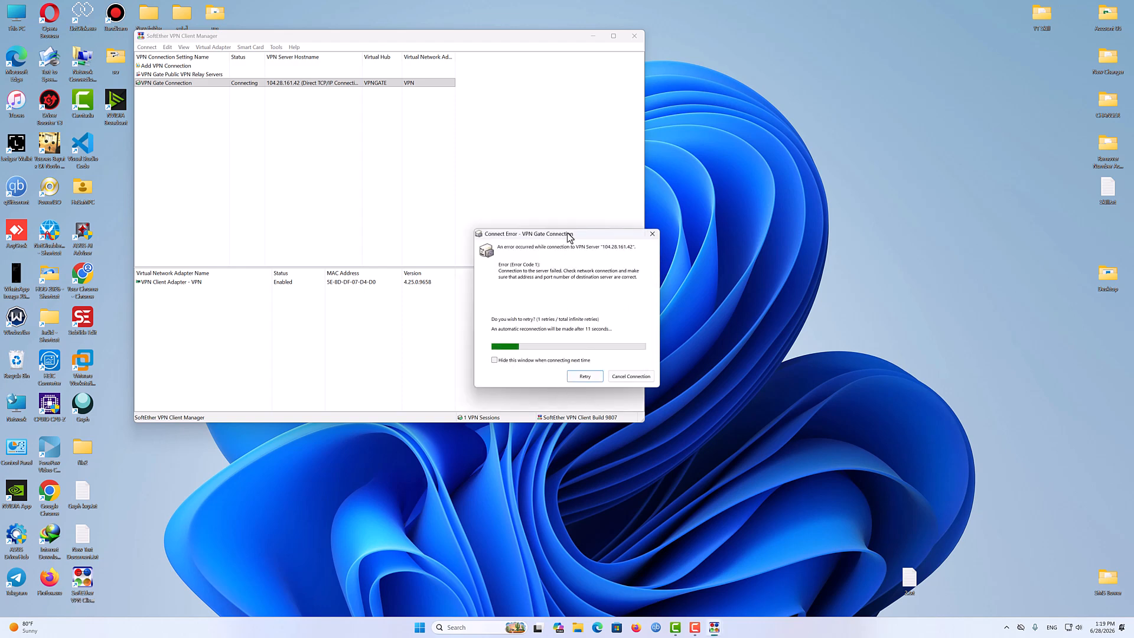
drag(571, 235, 483, 232)
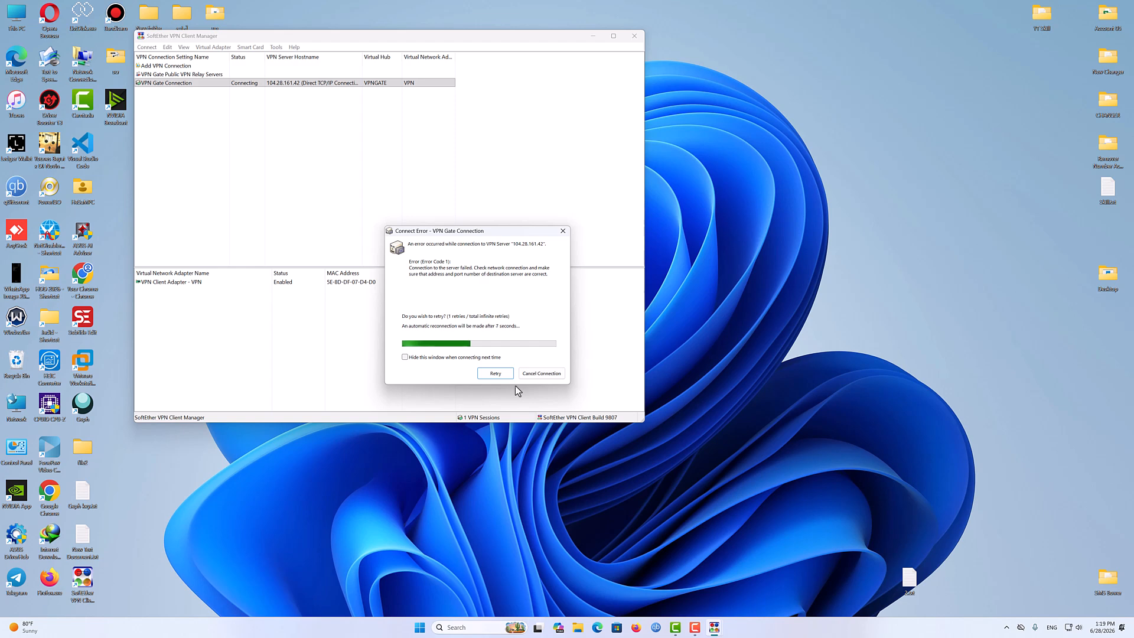
click(539, 375)
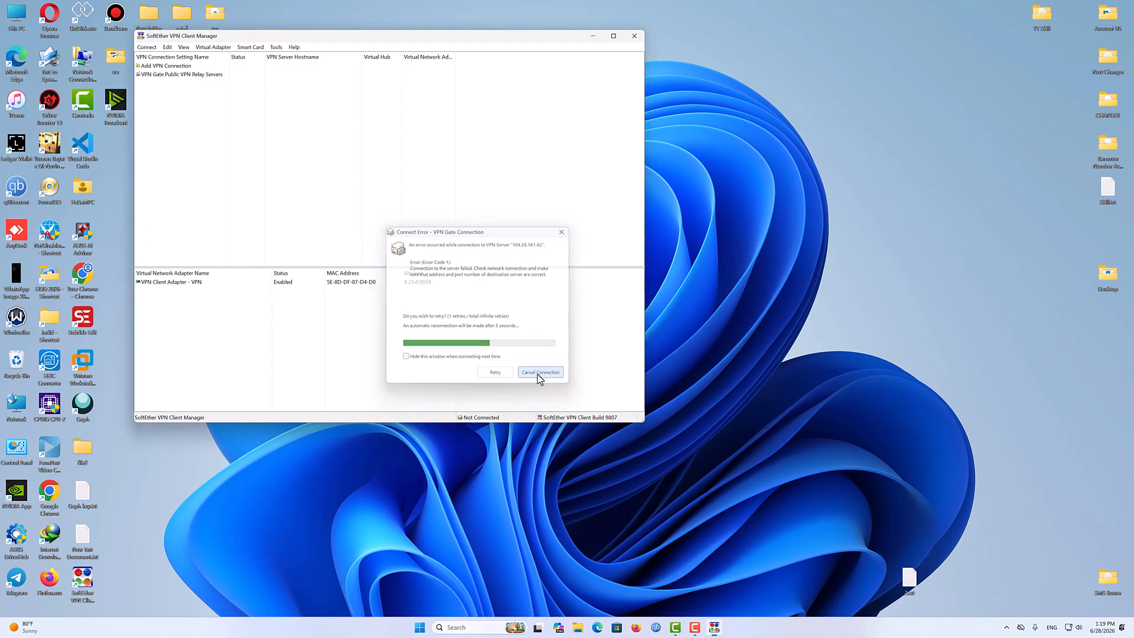
- Reopen the relay server list and connect to public-vpn-213.opengw.net using the UDP protocol
double_click(204, 77)
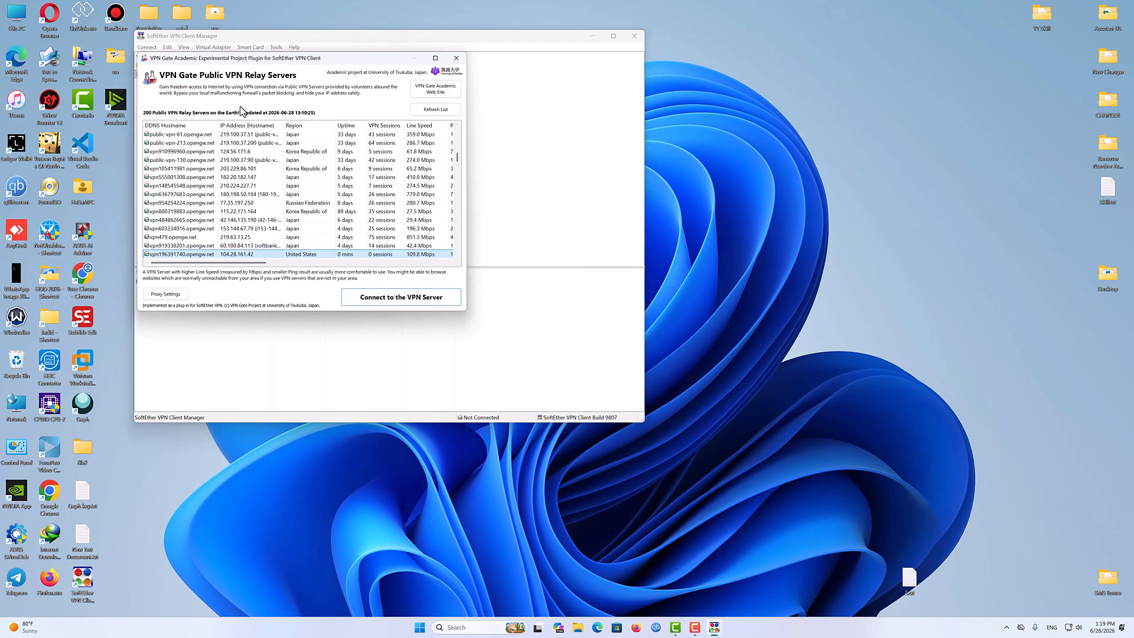
double_click(306, 141)
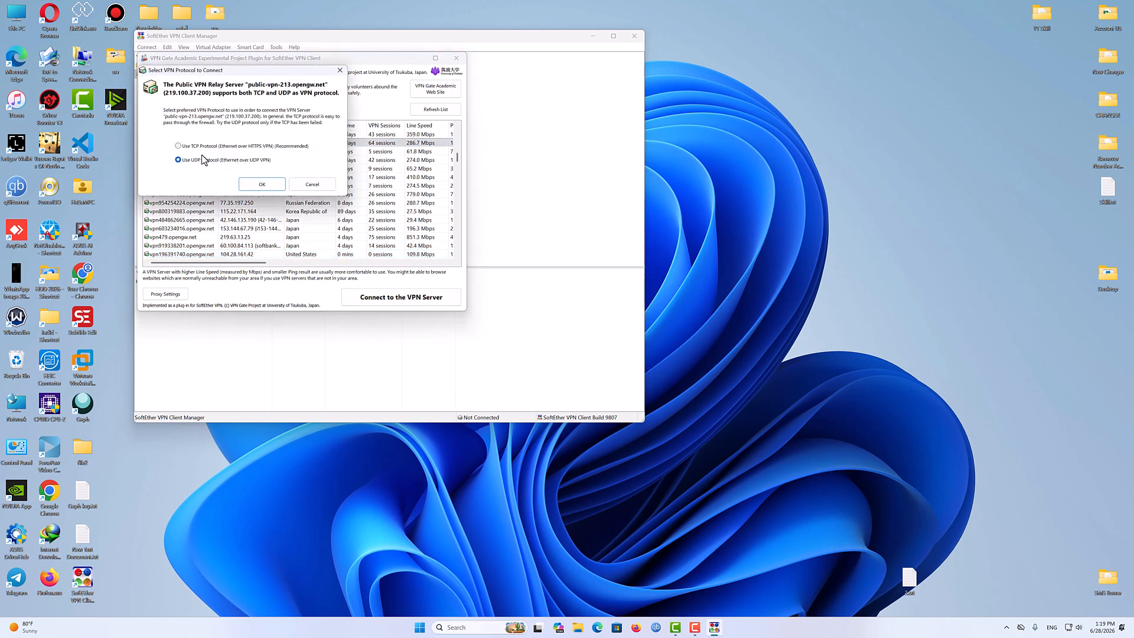
click(199, 147)
click(203, 162)
click(260, 184)
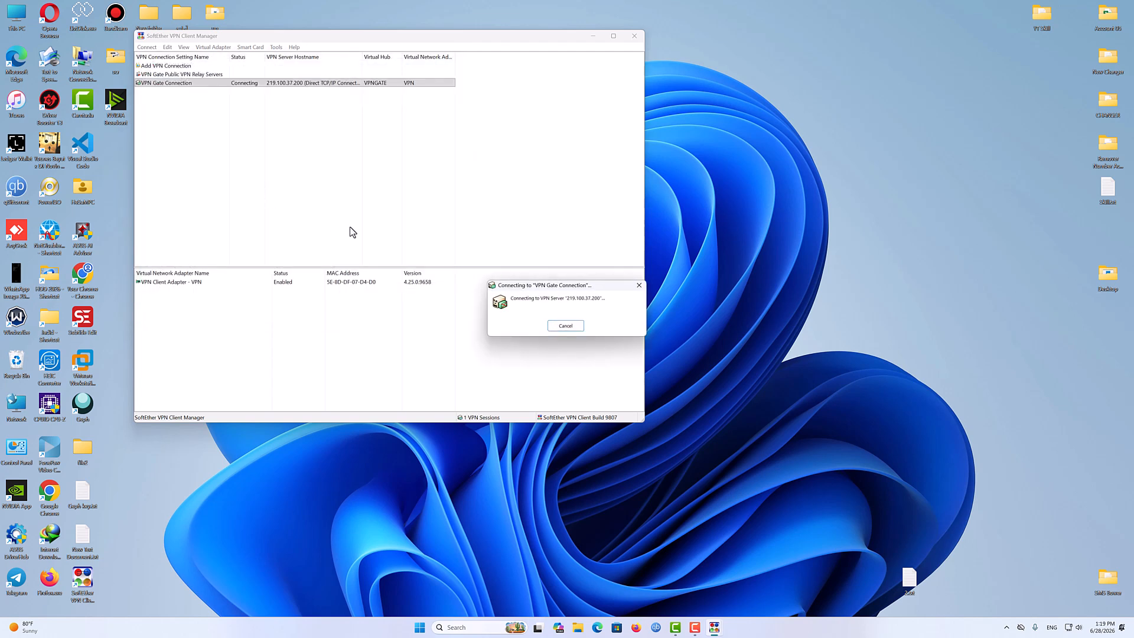
drag(538, 288, 527, 221)
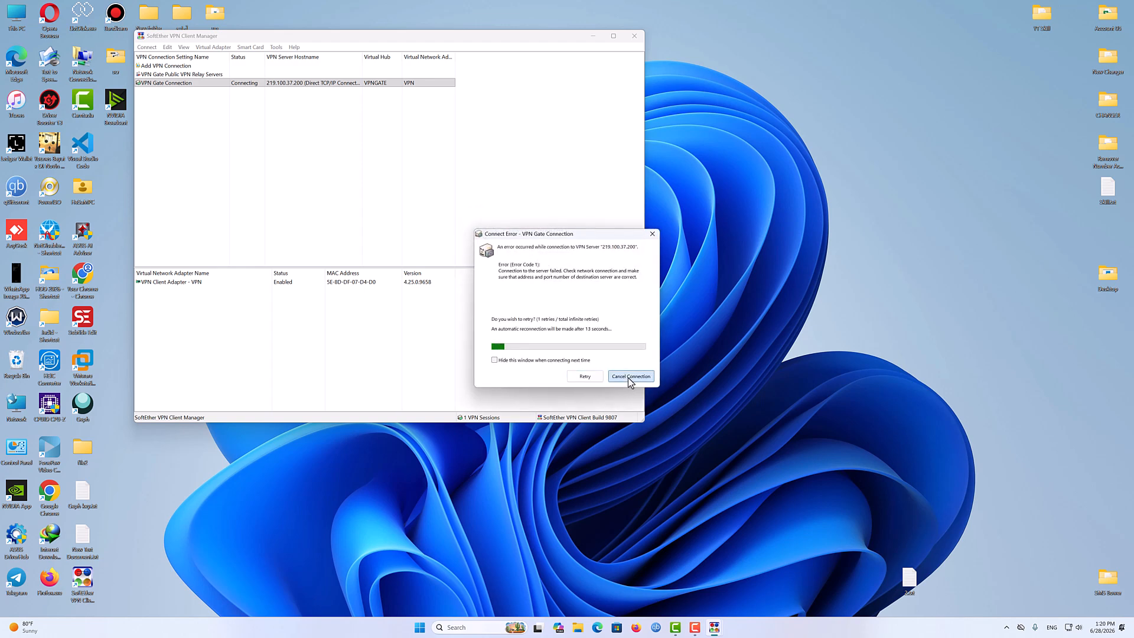
- Cancel the failed connection, reopen the relay list sorted by Region, and try connecting to 114.30.200.147, then cancel it
click(629, 377)
double_click(196, 74)
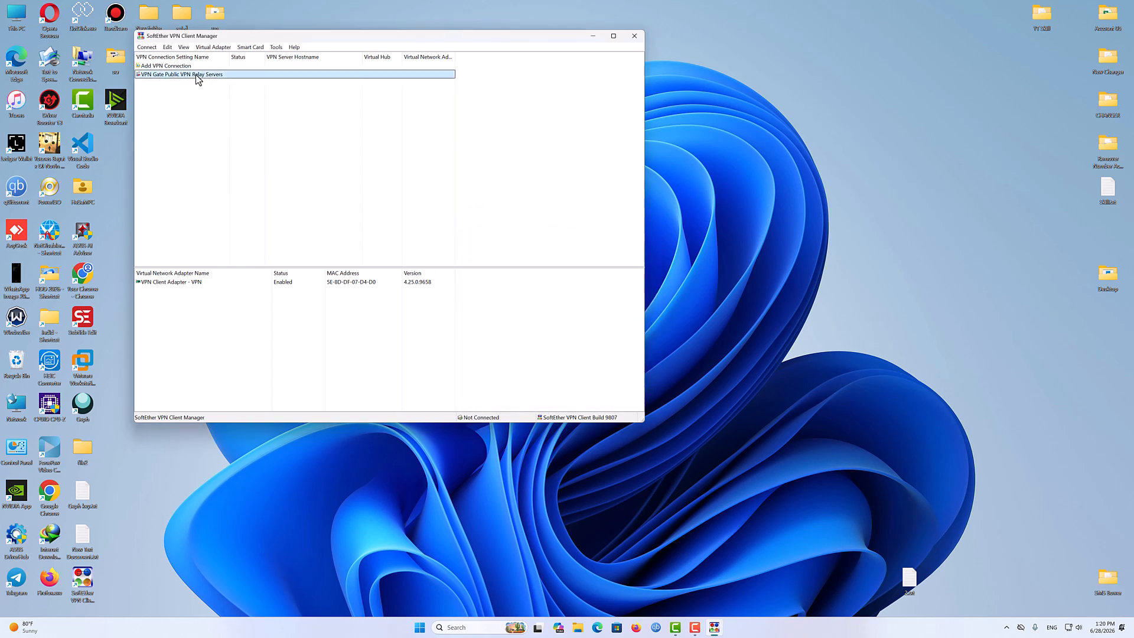
drag(355, 59, 607, 123)
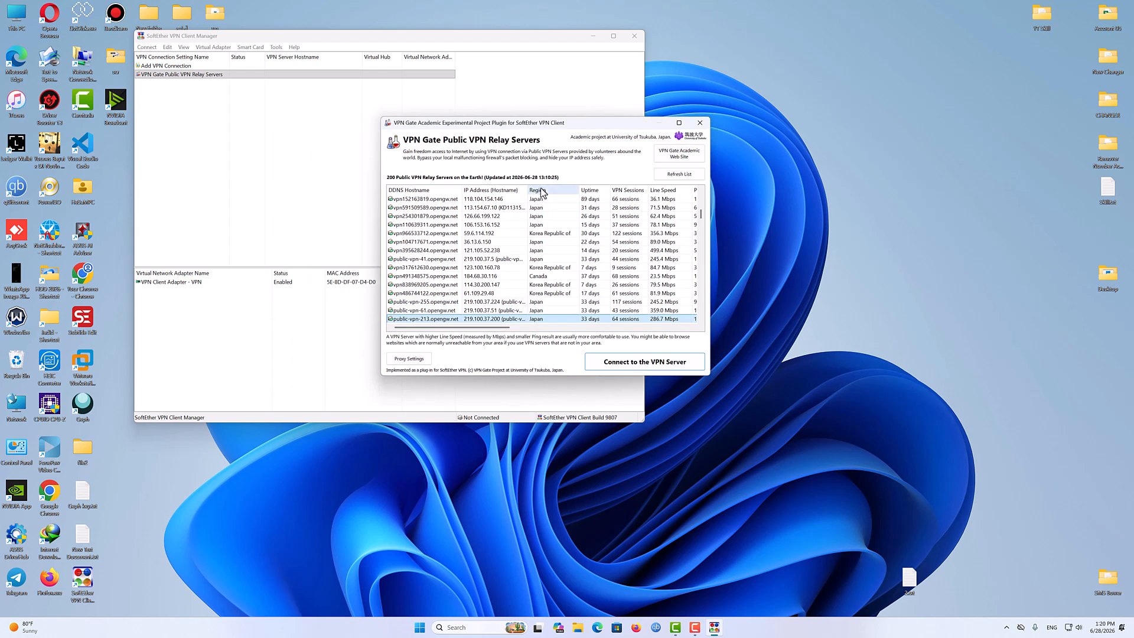
click(537, 190)
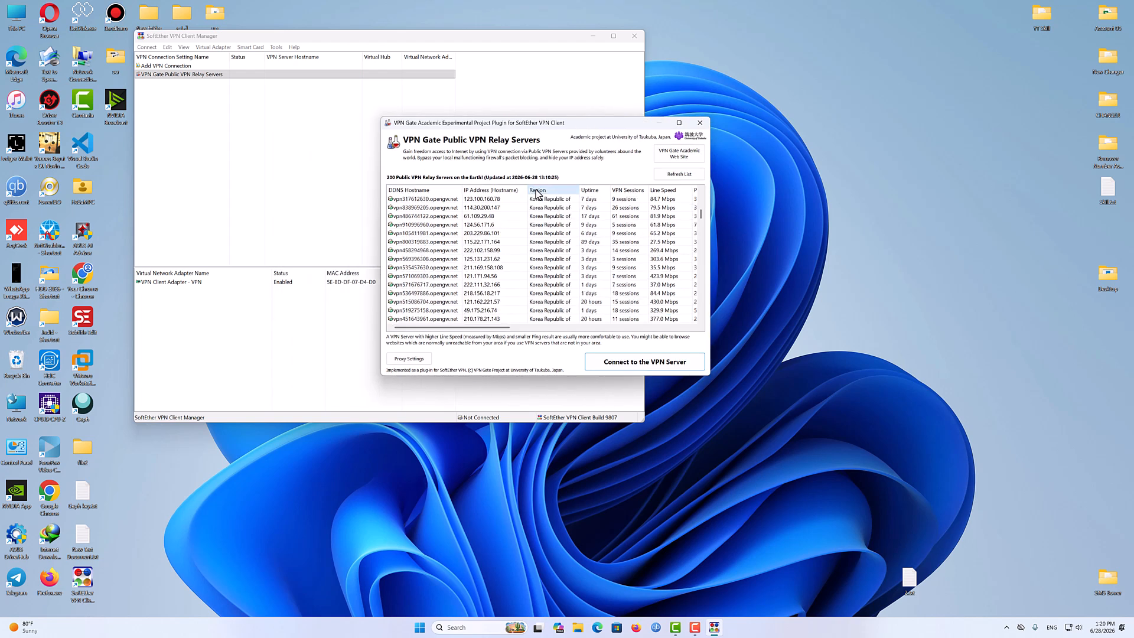
double_click(595, 214)
click(502, 248)
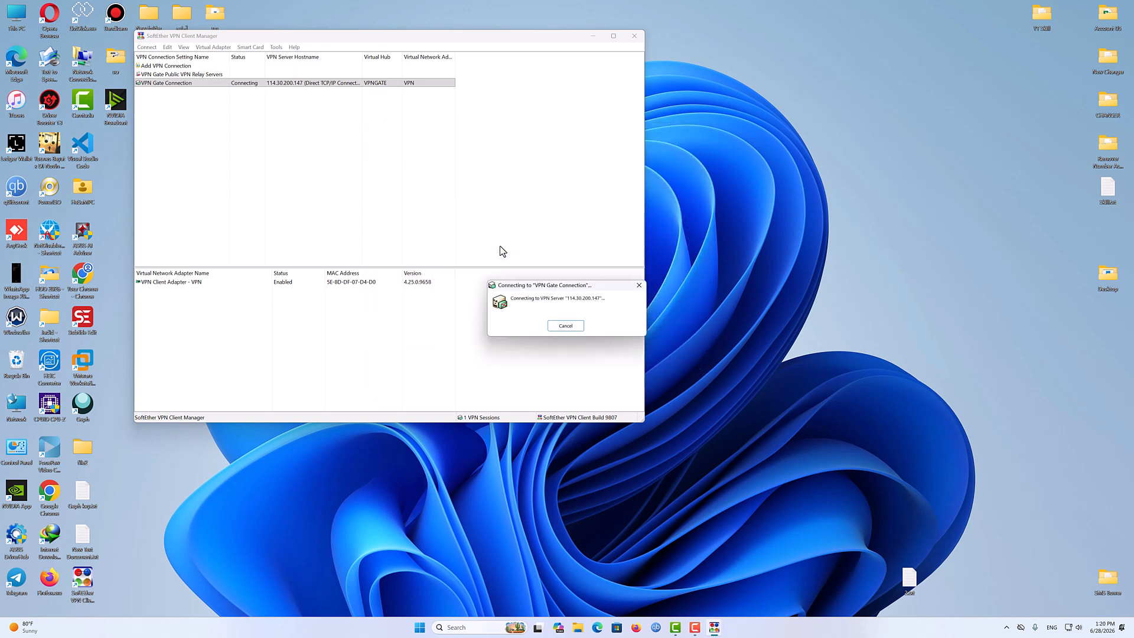
drag(546, 287, 460, 172)
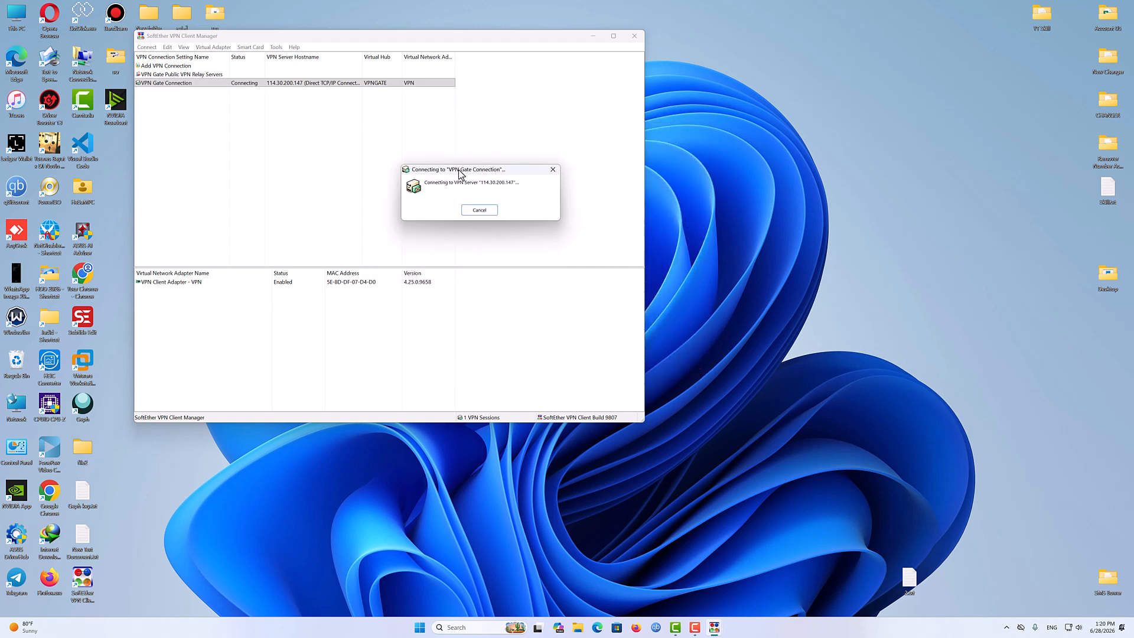
click(480, 211)
- Try connecting to public-vpn-182.opengw.net over UDP, then cancel the connection attempt
double_click(180, 75)
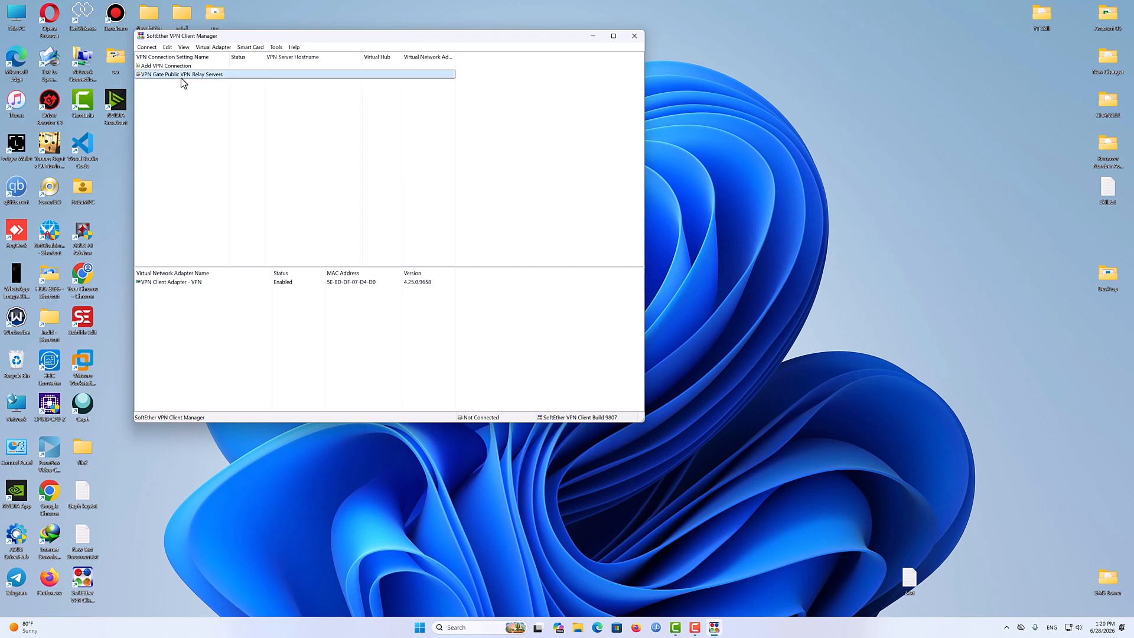
drag(349, 60, 511, 118)
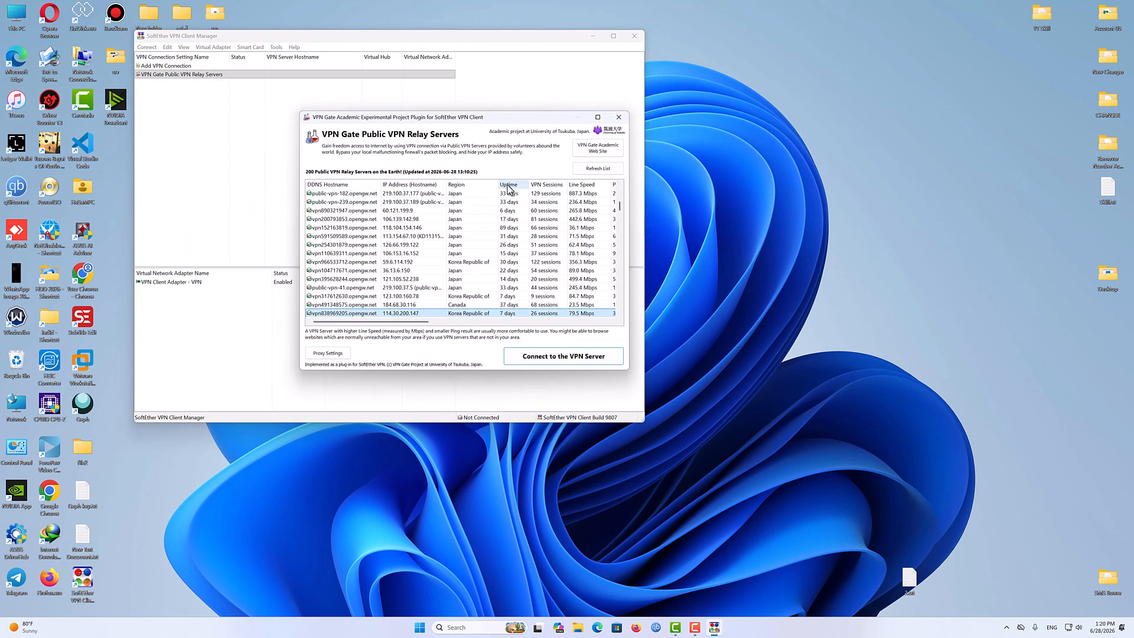
double_click(480, 193)
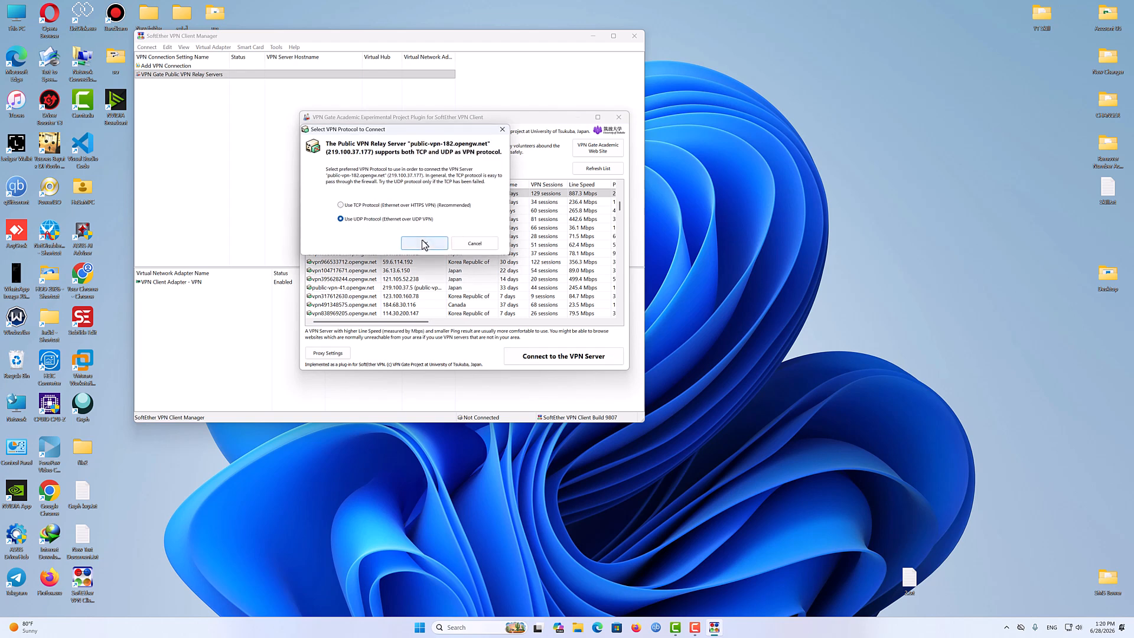
click(424, 244)
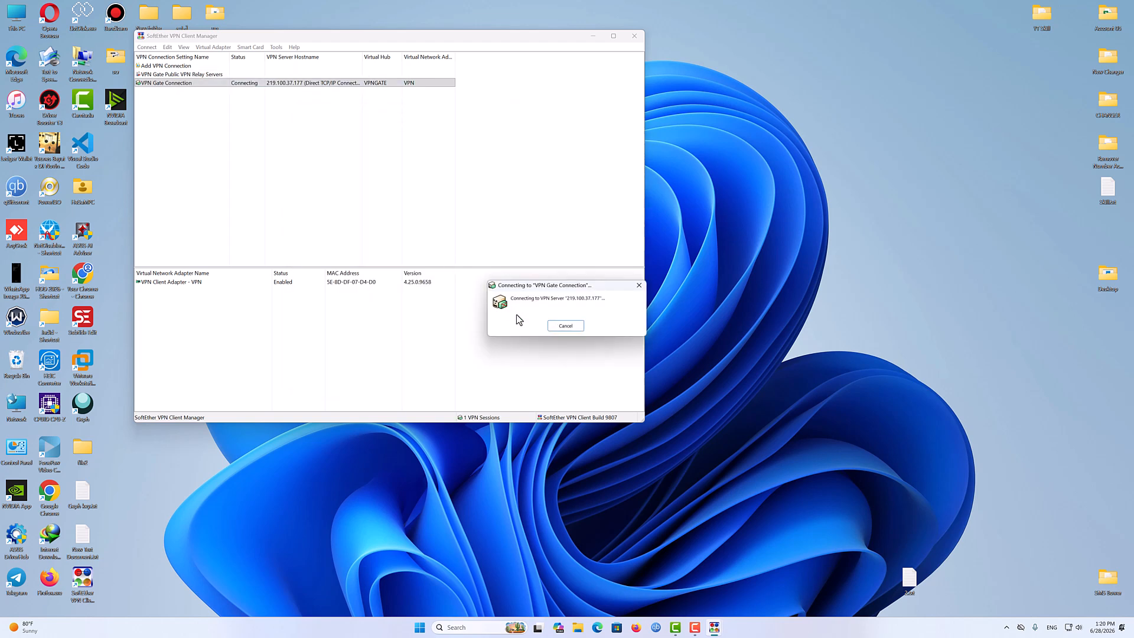
drag(530, 291, 482, 161)
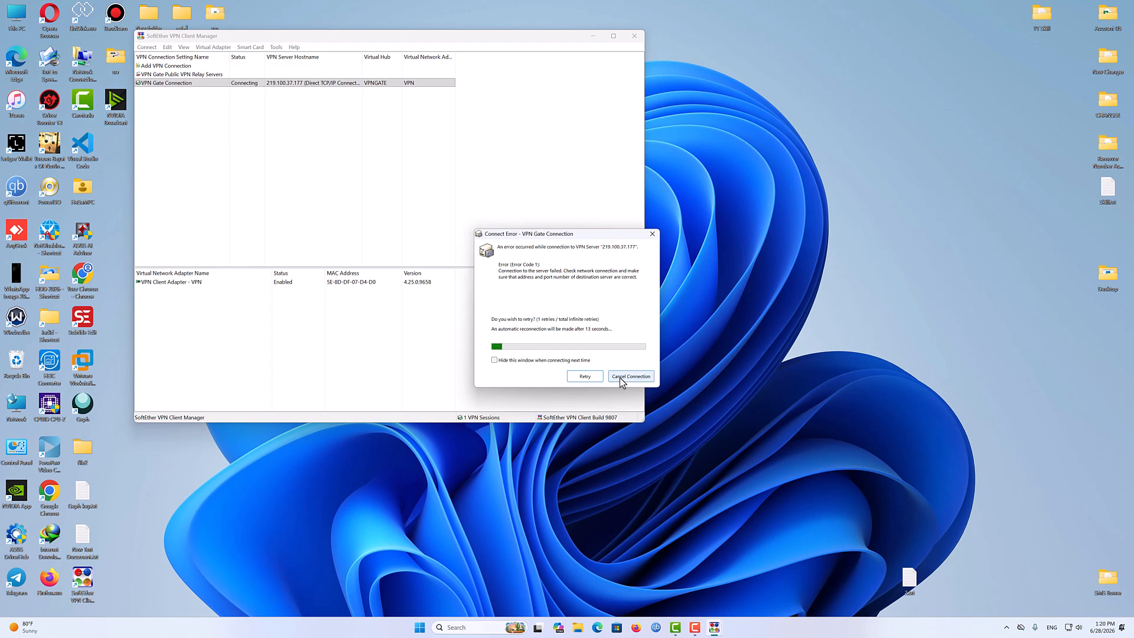
click(619, 378)
- Try connecting to public-vpn-94.opengw.net, move and shrink the client manager window, then cancel the attempt
double_click(181, 76)
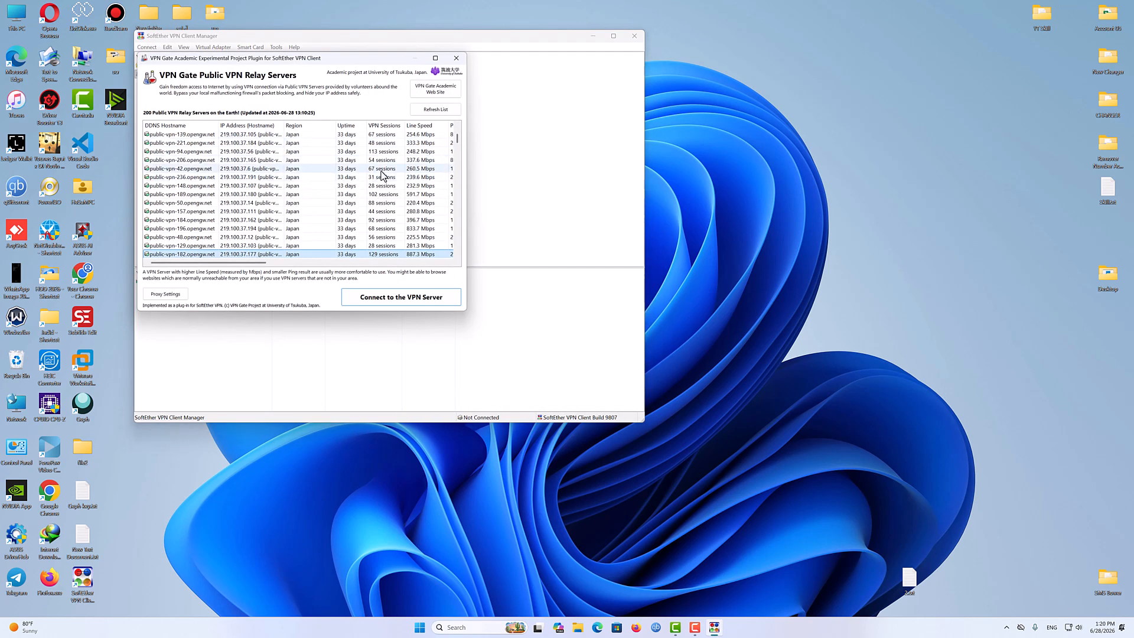
double_click(345, 156)
click(264, 185)
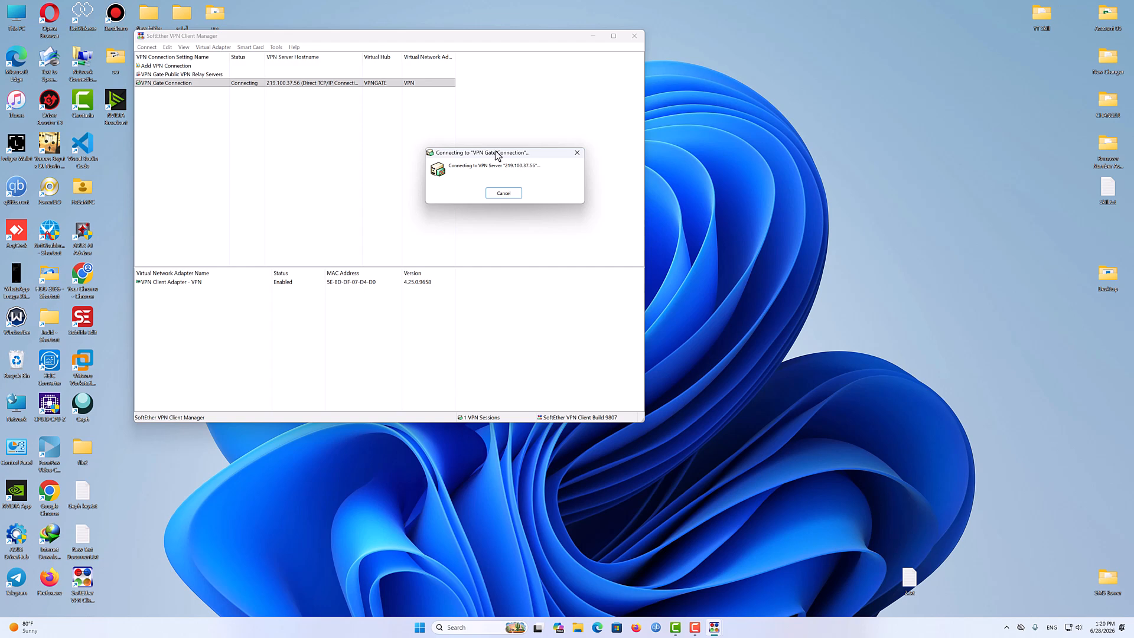
drag(495, 152, 776, 213)
drag(522, 39, 523, 103)
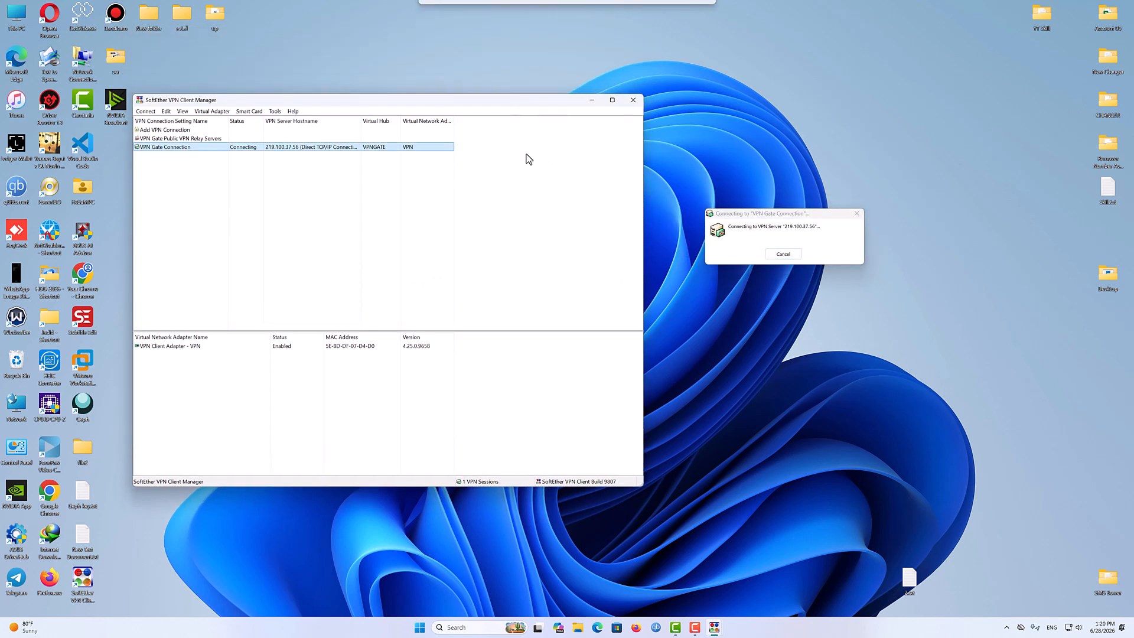
drag(643, 488, 595, 427)
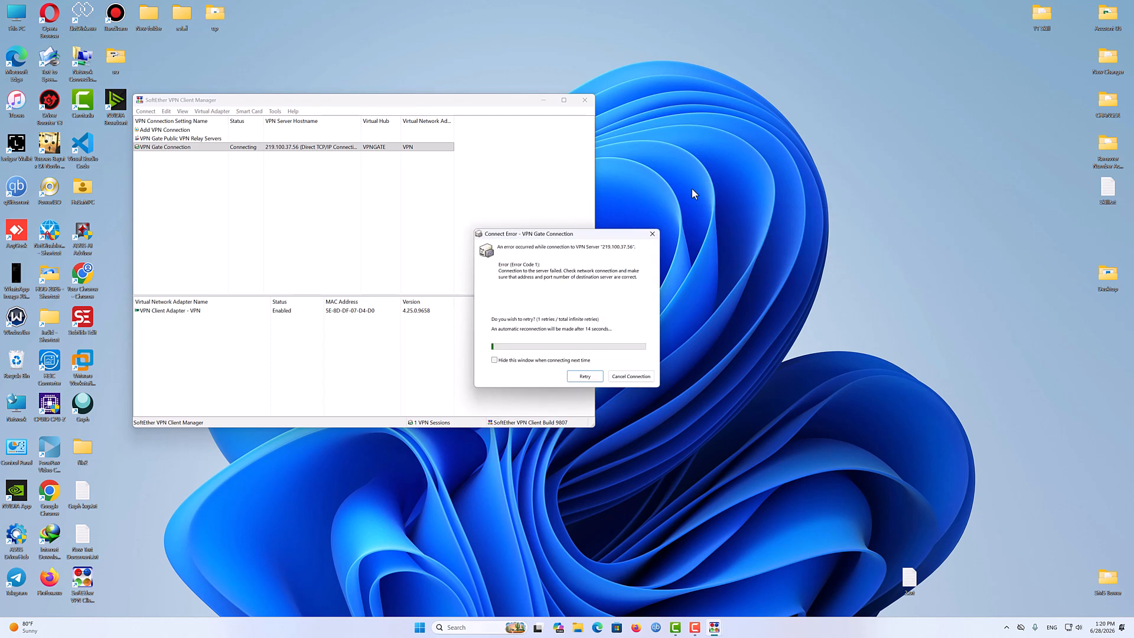
click(631, 376)
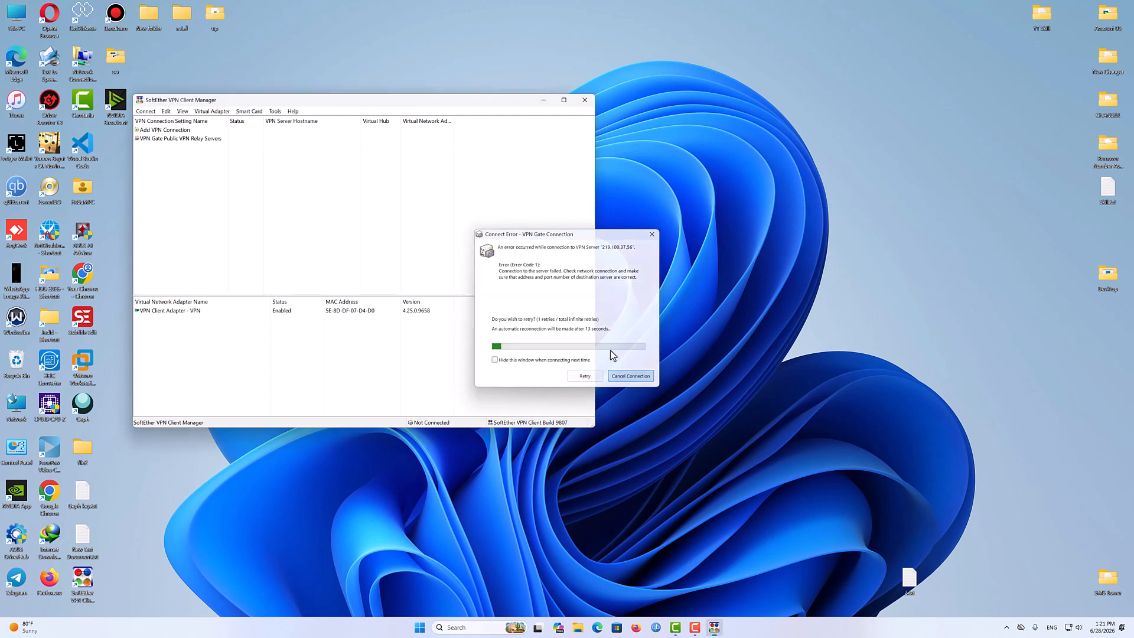
- Sort the relay list by Uptime and try connecting to the server at 104.28.161.42, then cancel
double_click(208, 140)
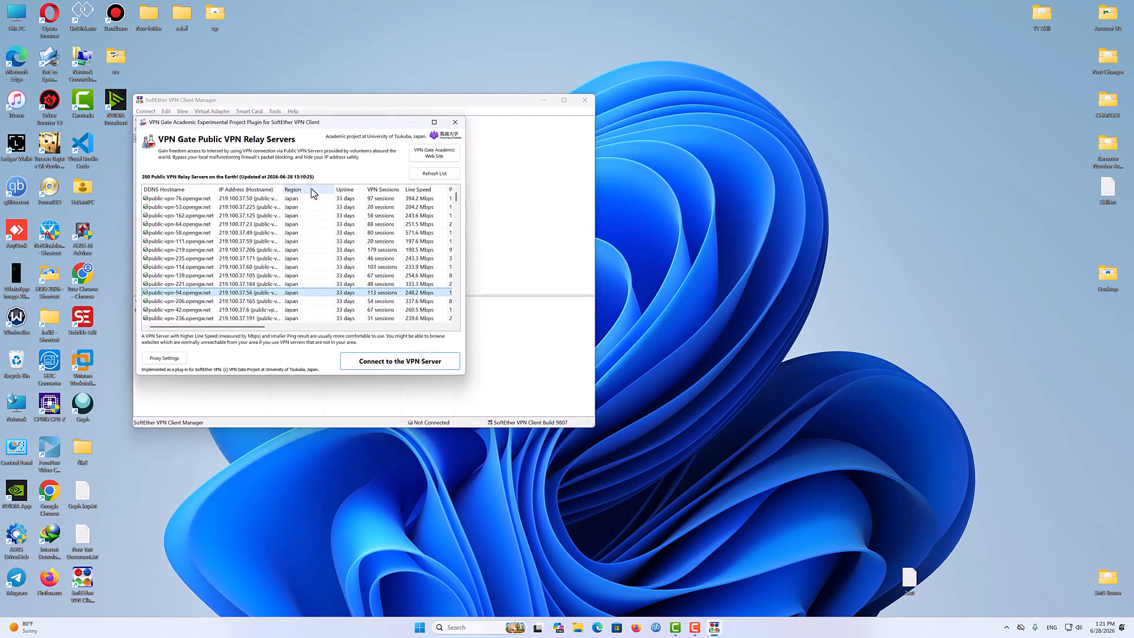
click(348, 190)
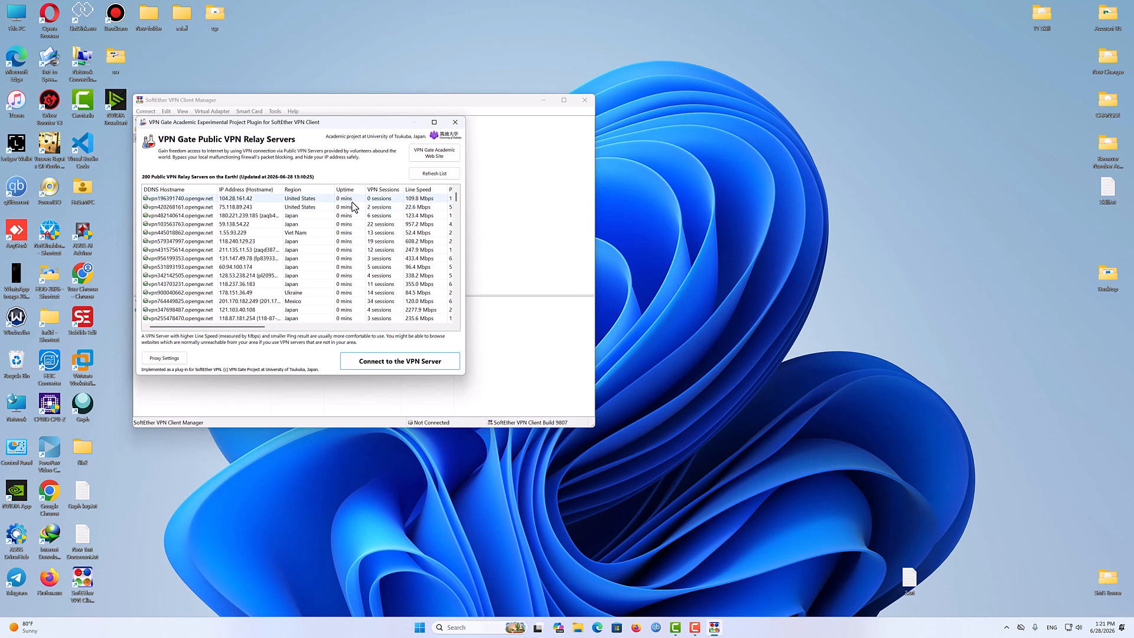
double_click(353, 199)
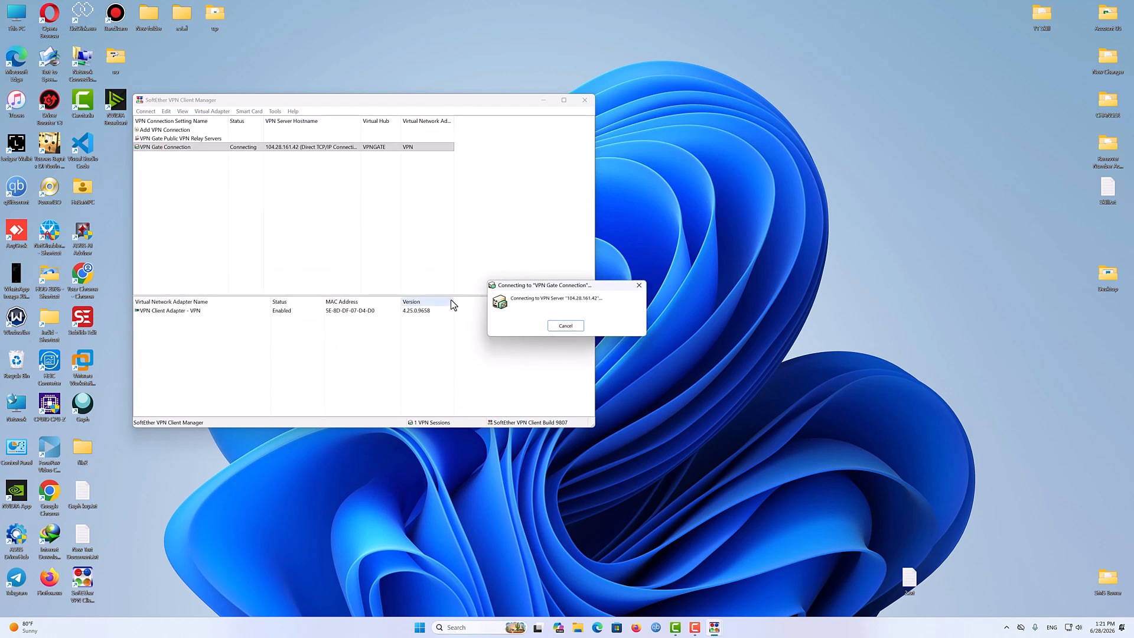
click(566, 326)
- Re-sort the relay list by Uptime and try connecting to the server at 124.212.102.156, then cancel
double_click(212, 139)
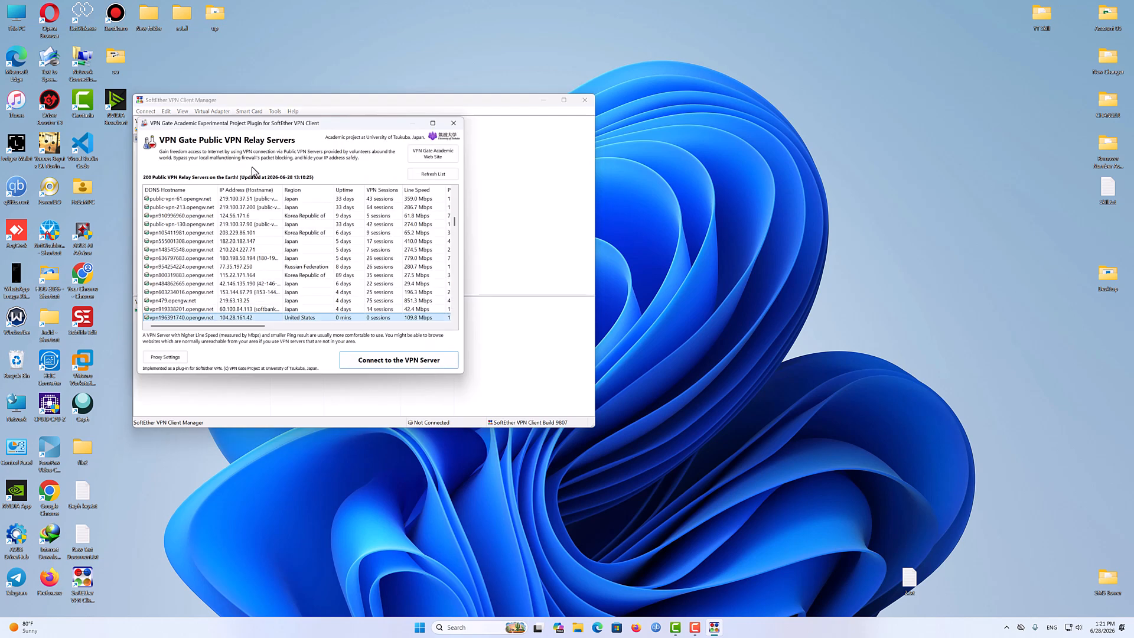
click(355, 190)
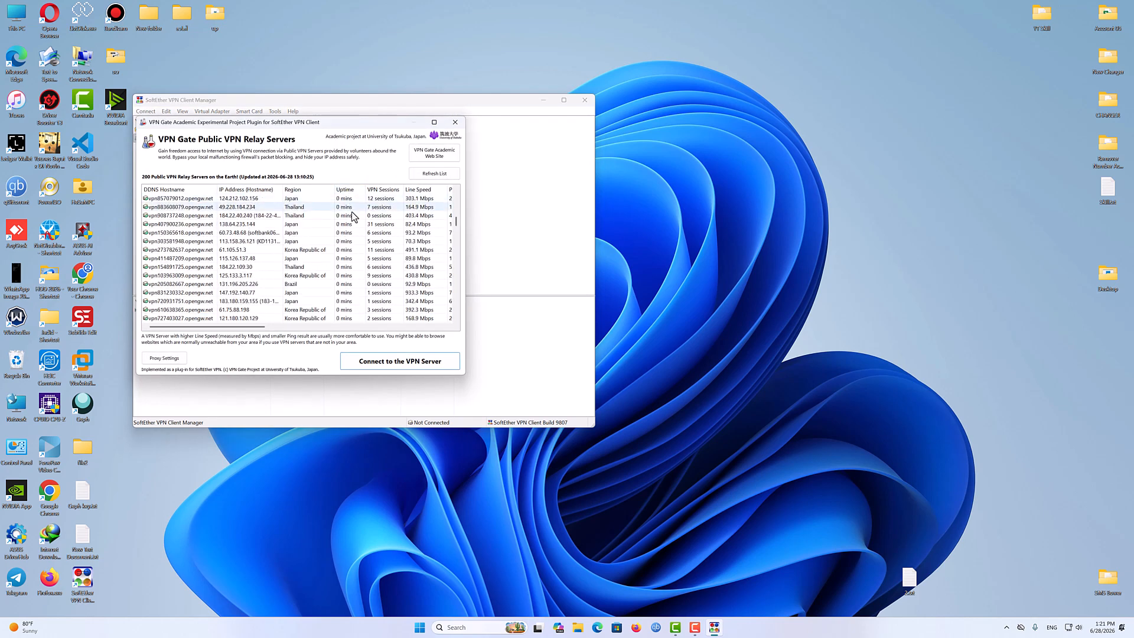
double_click(349, 198)
click(265, 254)
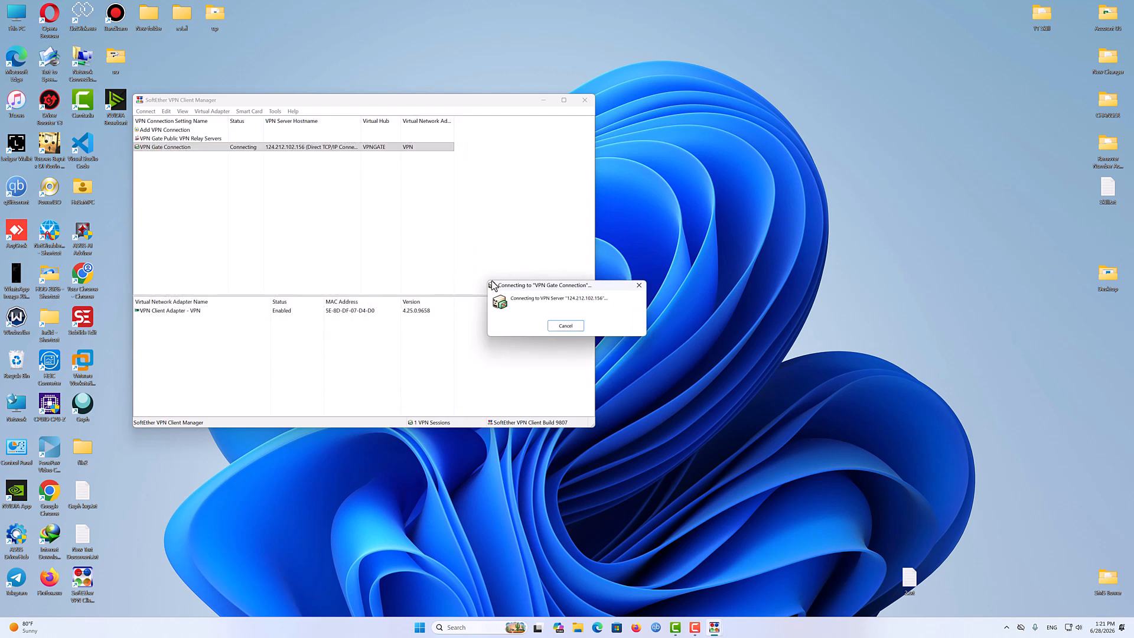
drag(524, 288, 487, 273)
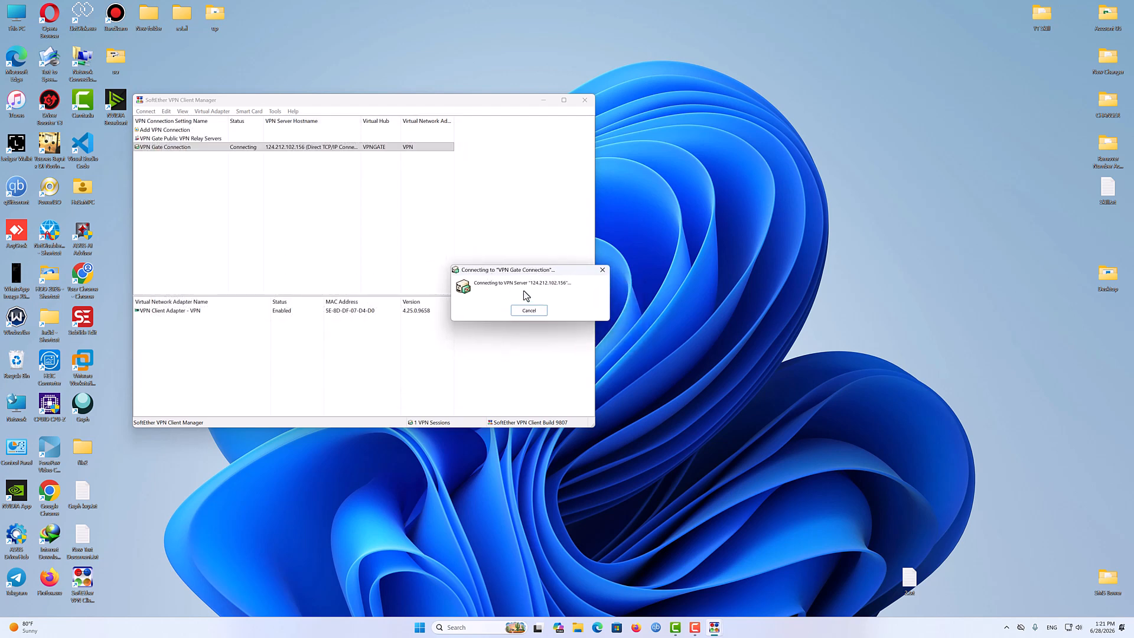
click(526, 313)
- Reopen the relay list and connect to vpn513507052.opengw.net, the Estonia server at 84.52.61.194
double_click(199, 141)
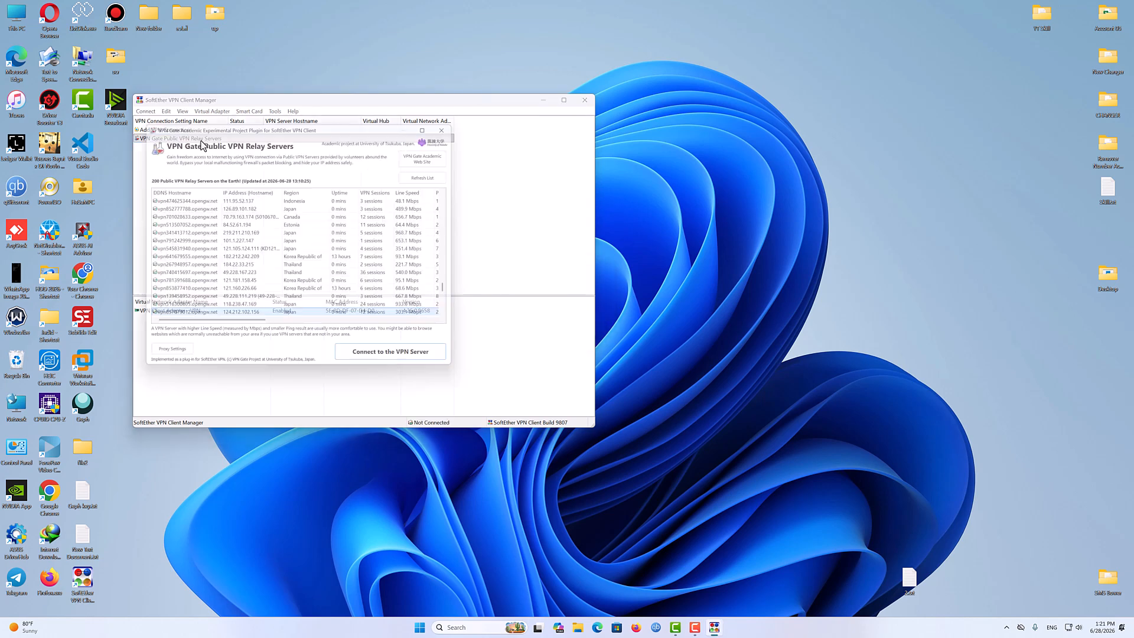
double_click(353, 225)
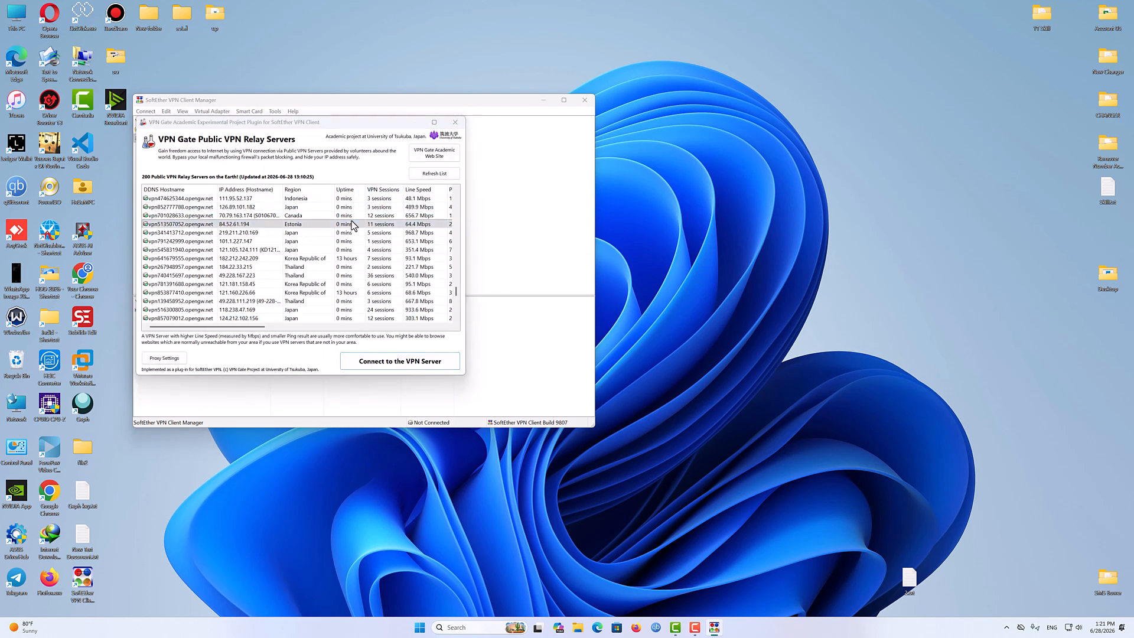
click(267, 248)
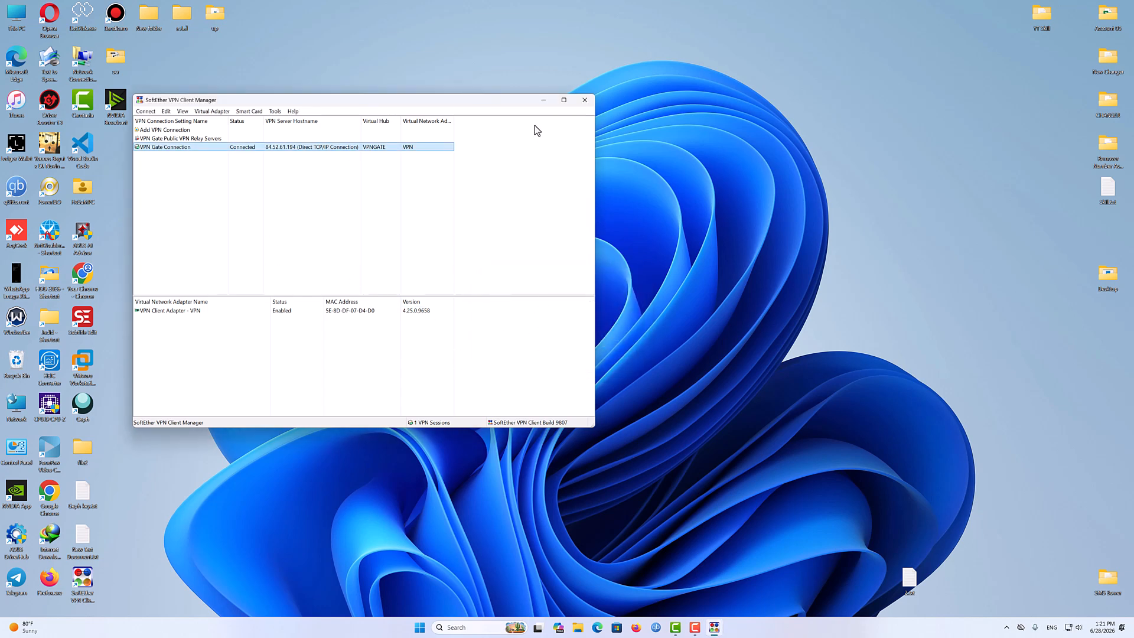
- Minimize and restore the VPN Client Manager, then move its window to the middle of the desktop
click(543, 103)
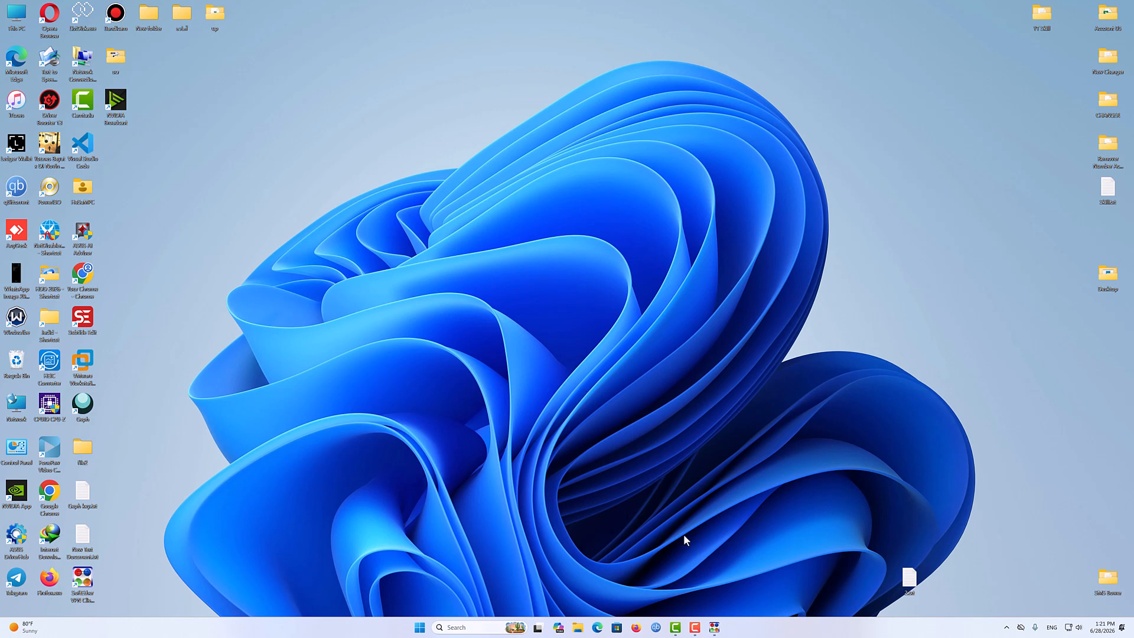
click(714, 628)
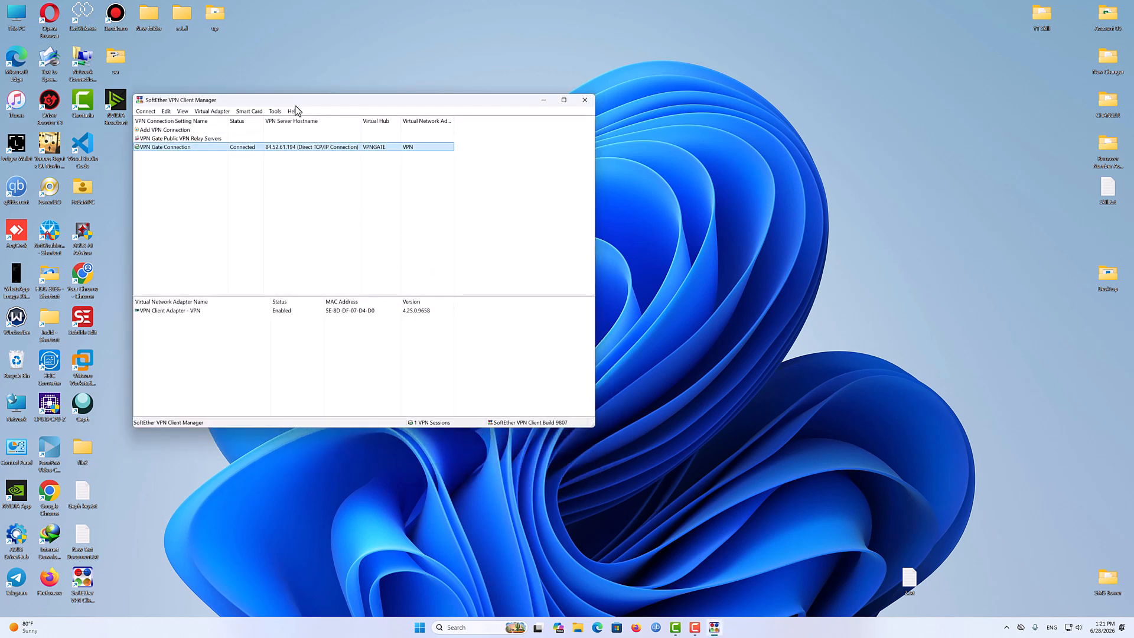
drag(308, 100, 464, 157)
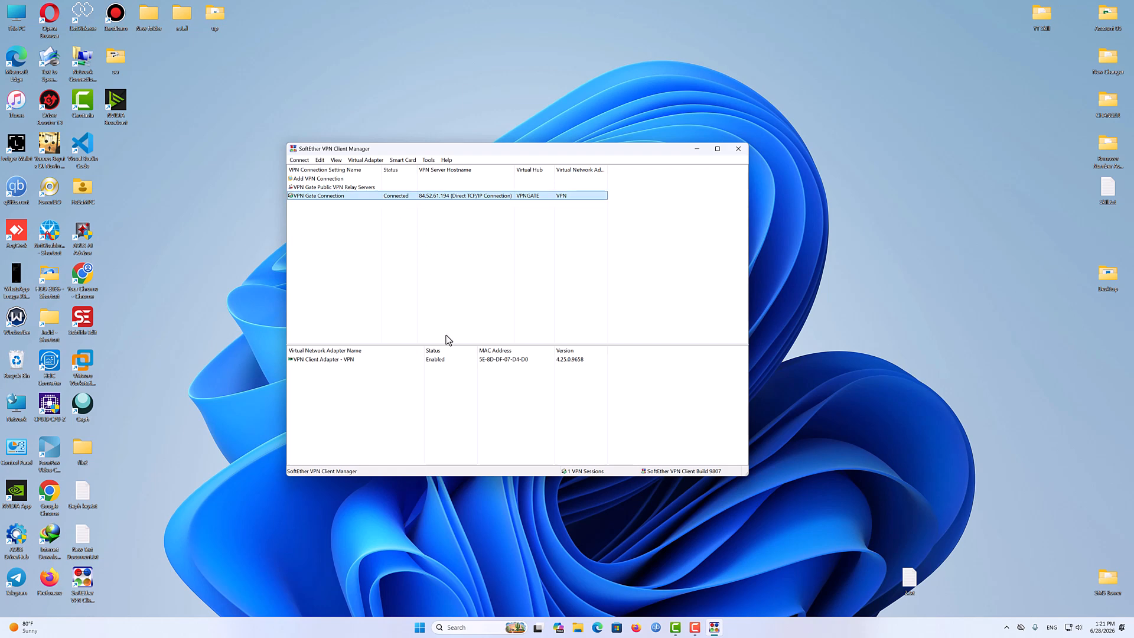
- Switch to Microsoft Edge and open youtube.com in a new tab
click(596, 628)
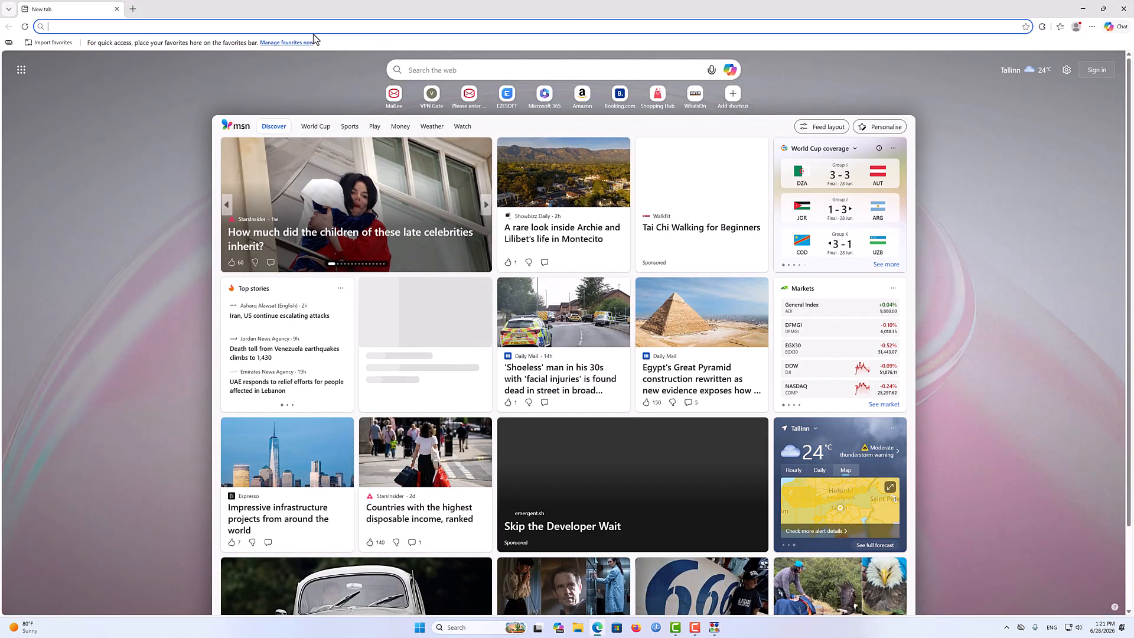
text(youtube.com)
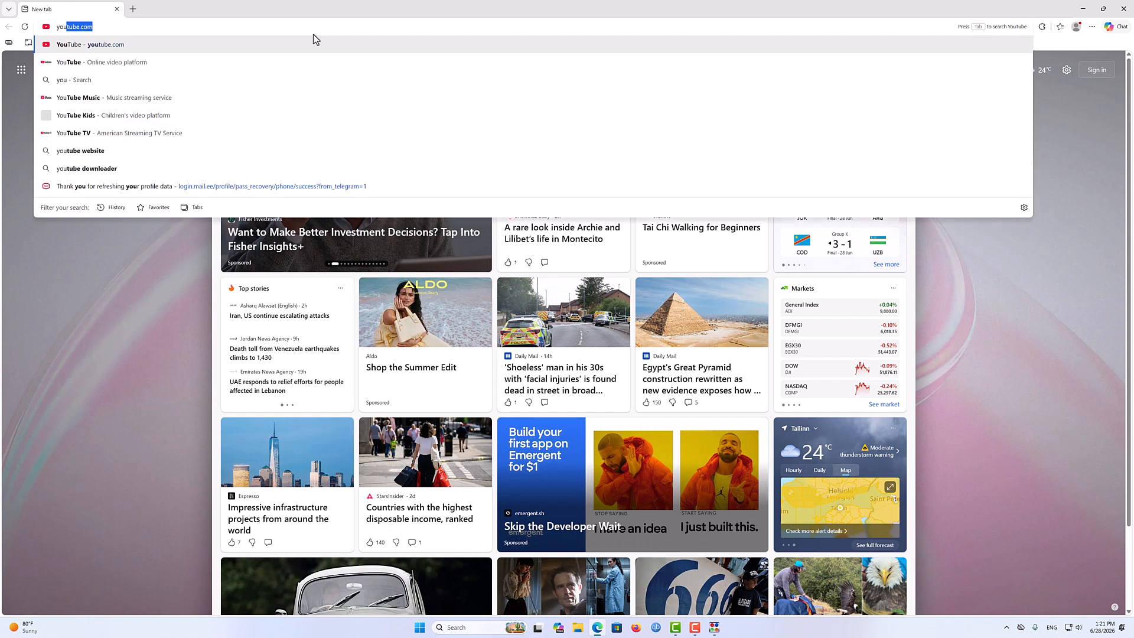
key(Return)
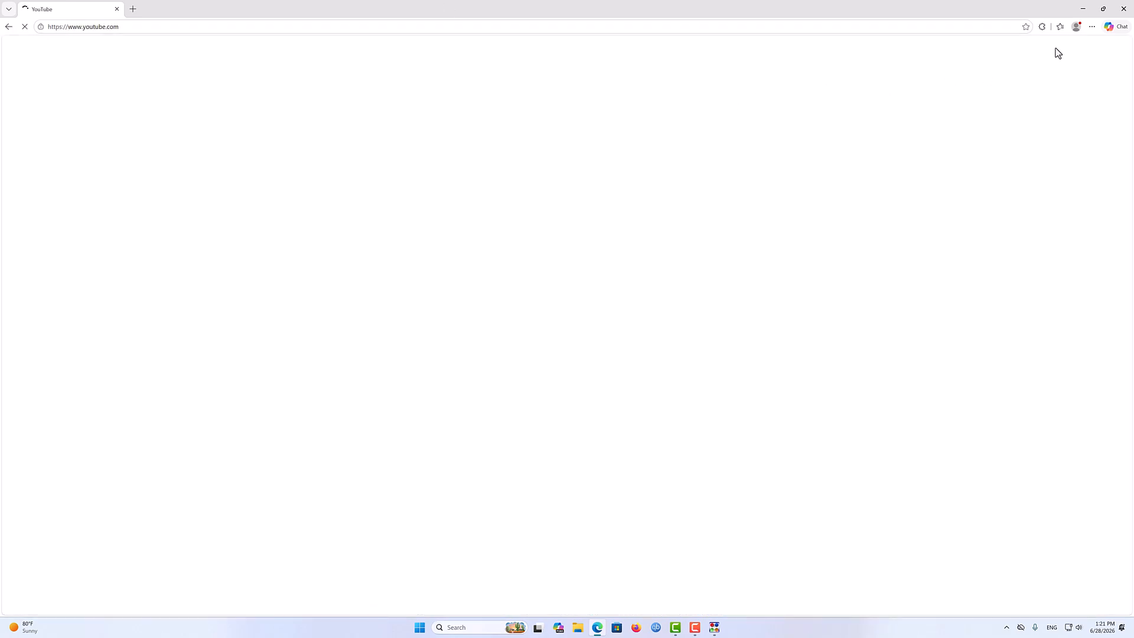
- Shrink the browser window, play the video 'STOP! Don't Install PassWall2 on OpenWrt 25 Without This!', then minimize the browser
click(1101, 11)
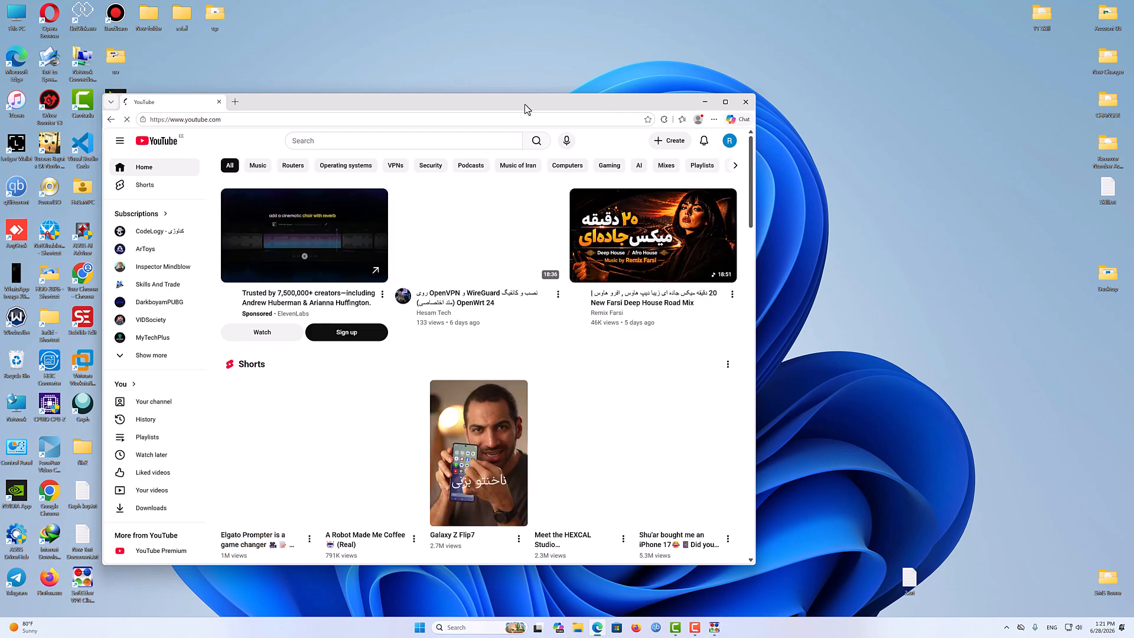
drag(525, 106, 567, 72)
drag(791, 153, 788, 237)
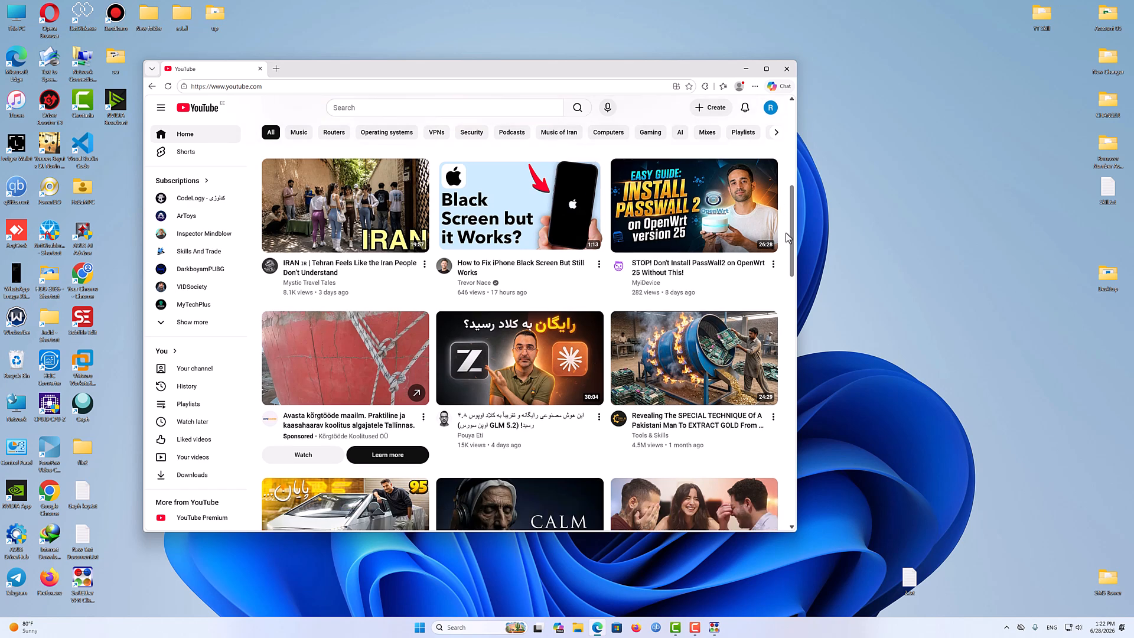
click(676, 190)
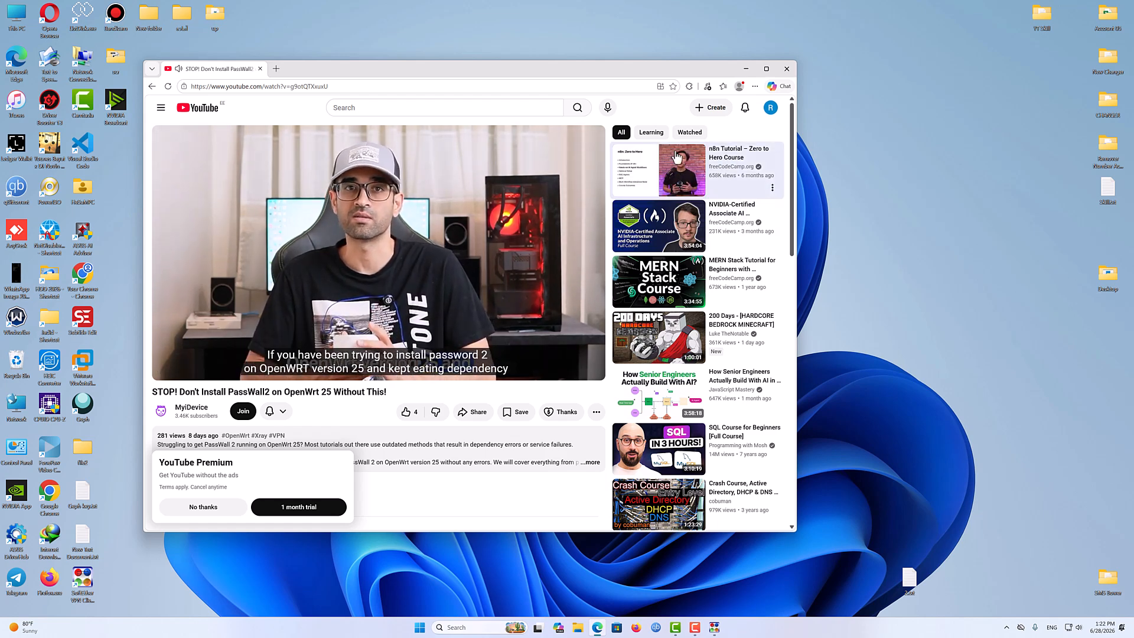
click(784, 69)
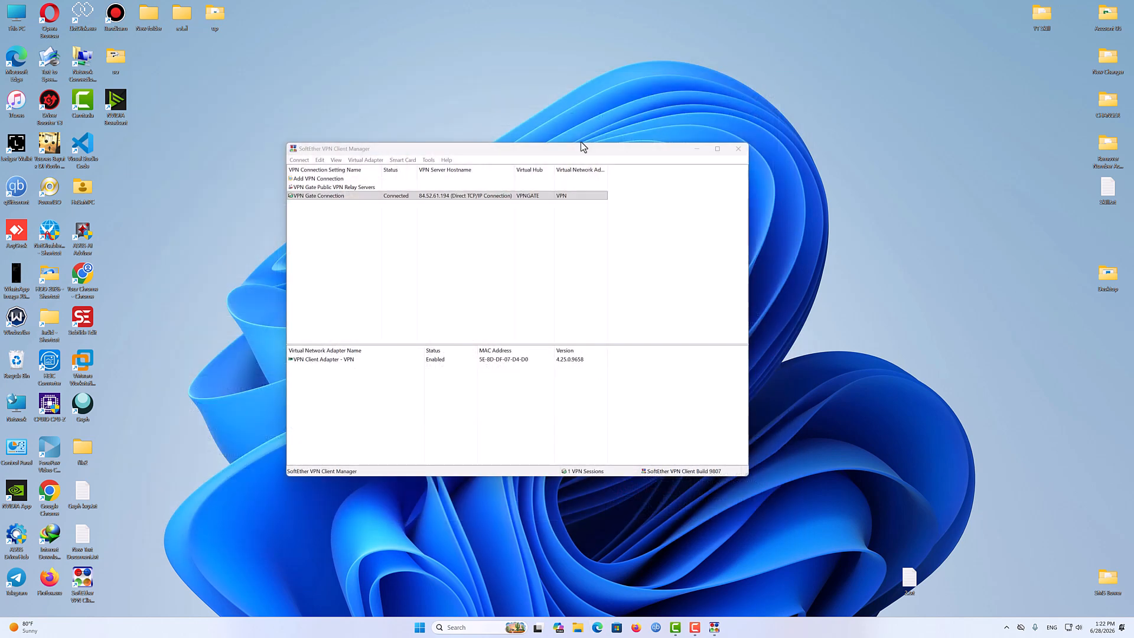
- Disconnect the VPN Gate Connection from the VPN Client's tray menu
drag(582, 146, 525, 108)
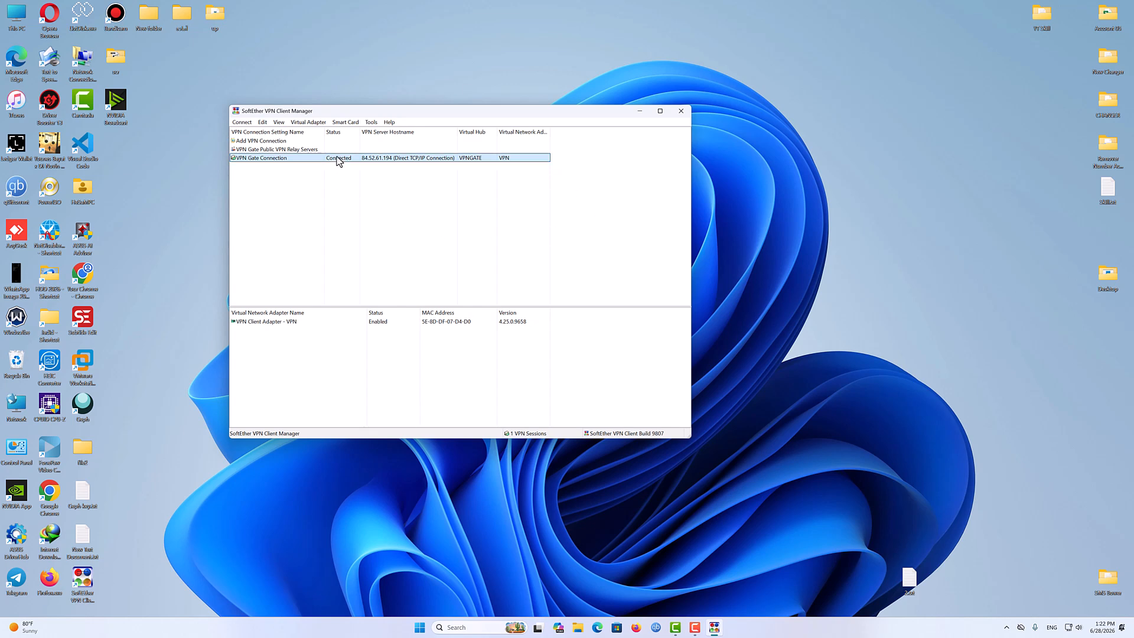
right_click(269, 158)
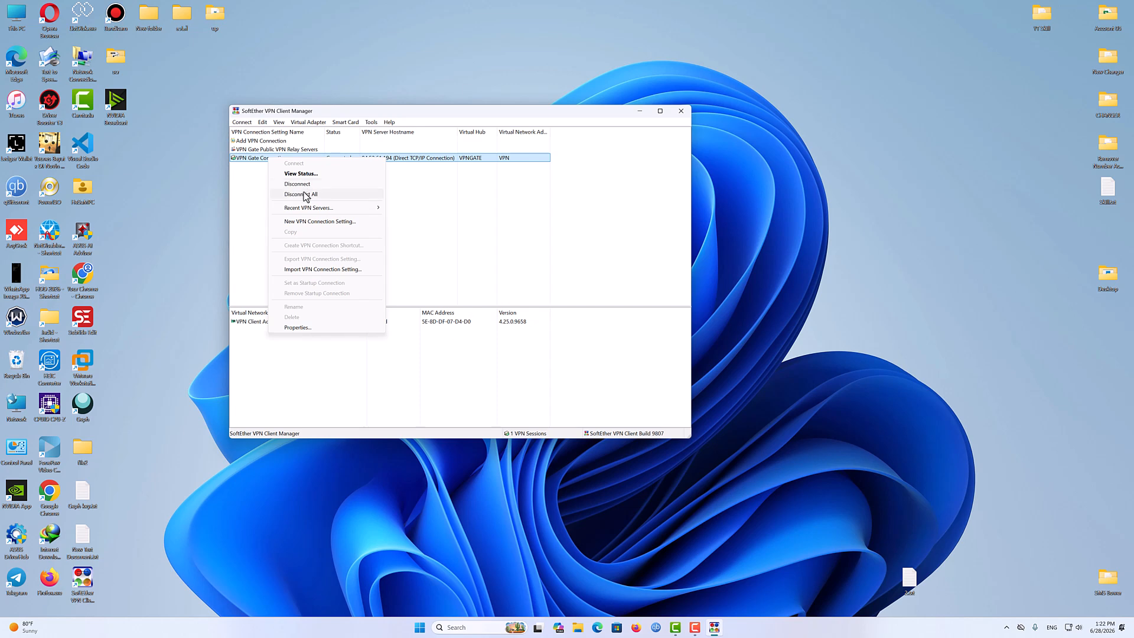
click(791, 305)
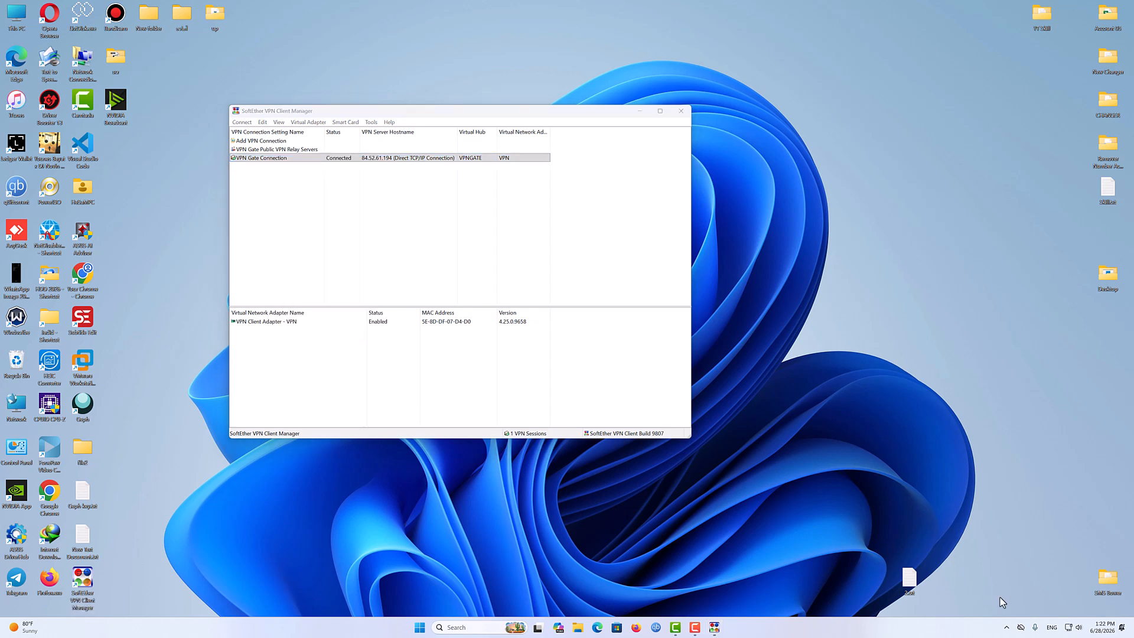
click(1007, 627)
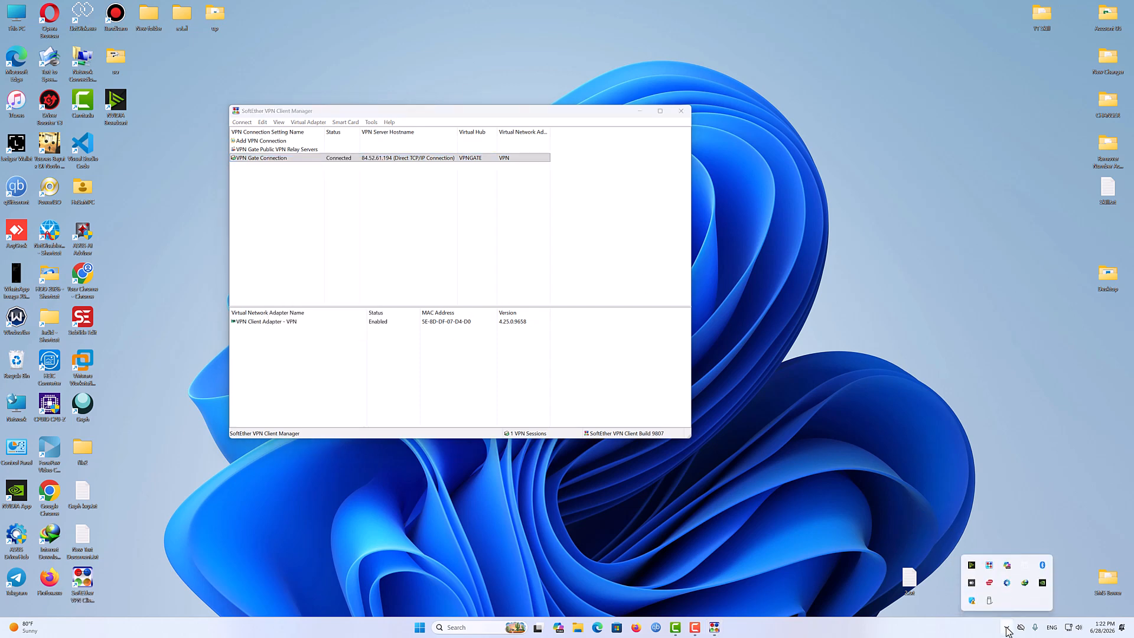
right_click(990, 566)
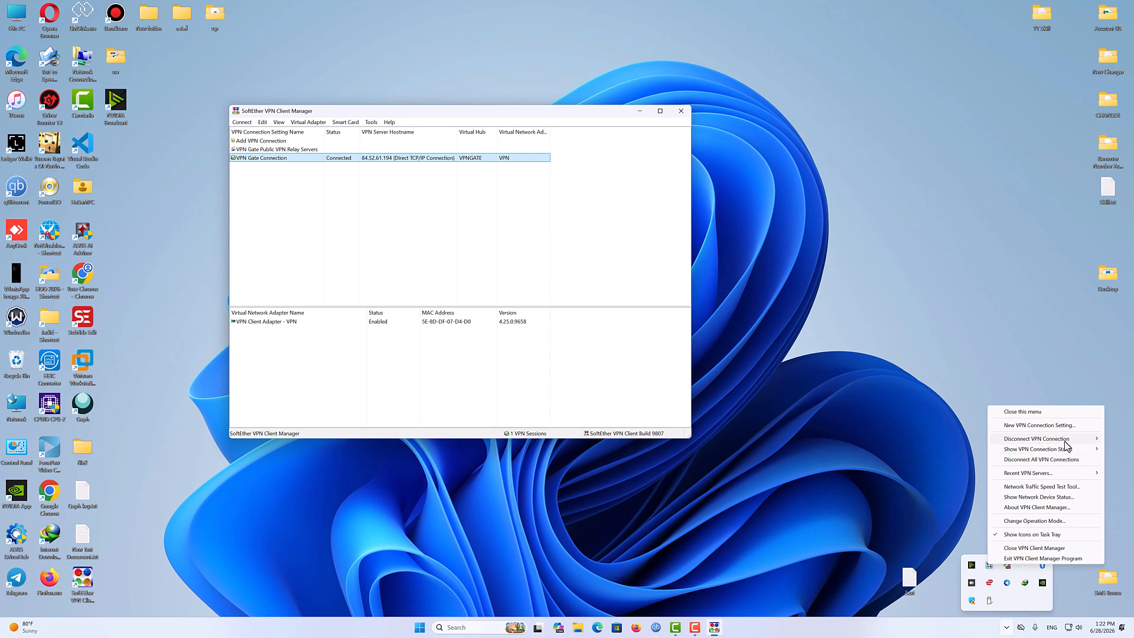
mouse_move(1038, 441)
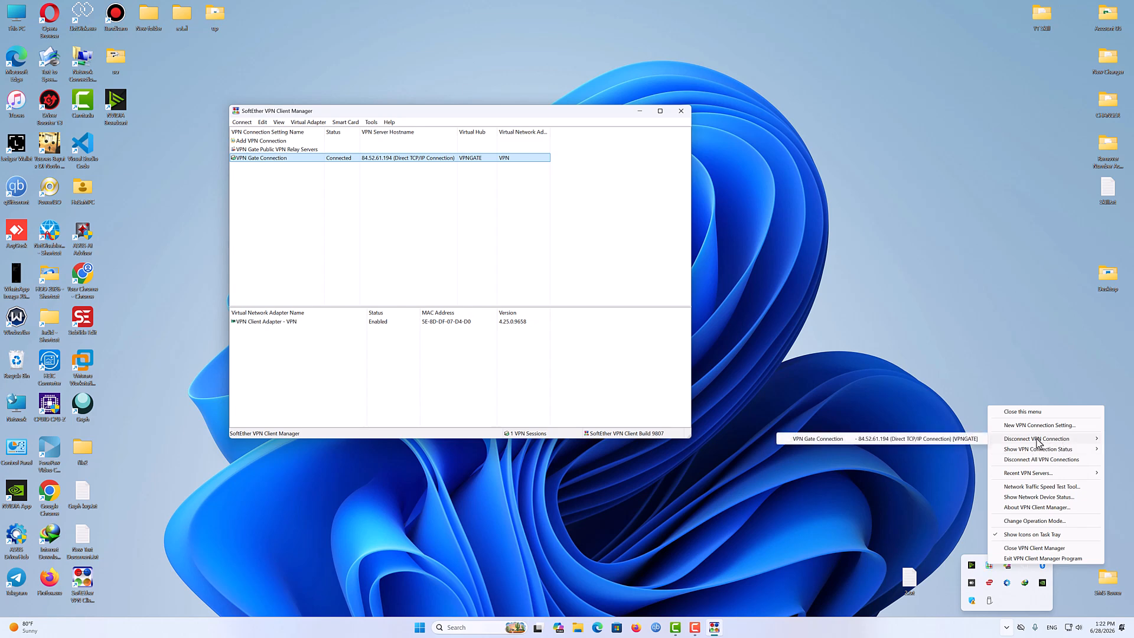
click(894, 439)
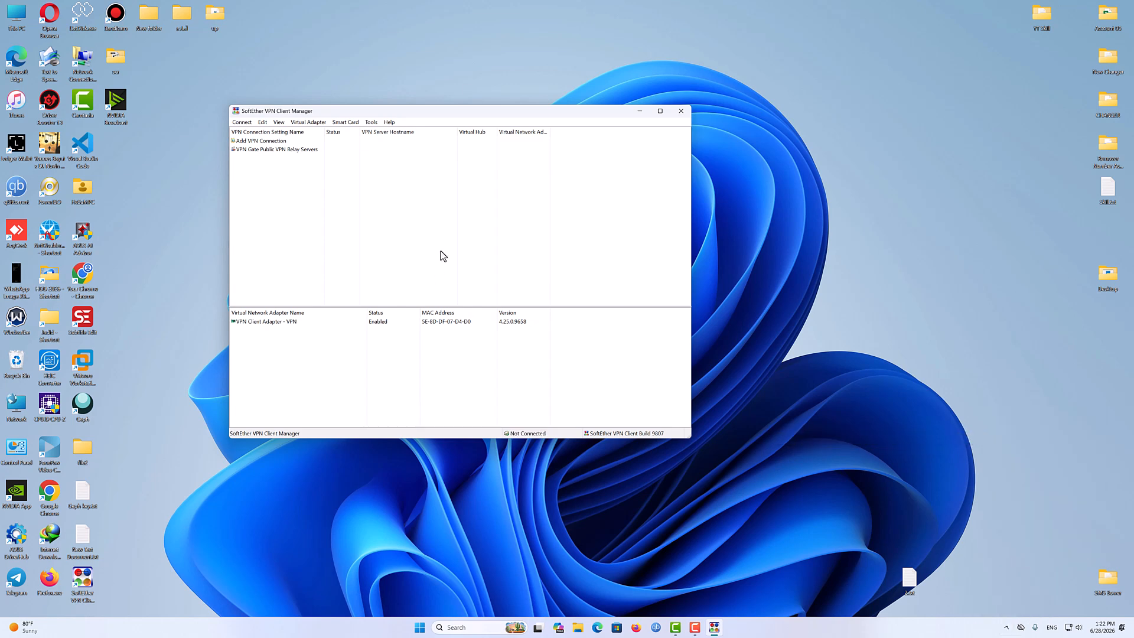
- Open the relay server list, connect to the Canada server vpn701028633.opengw.net at 70.79.163.174, and close the status window
double_click(285, 150)
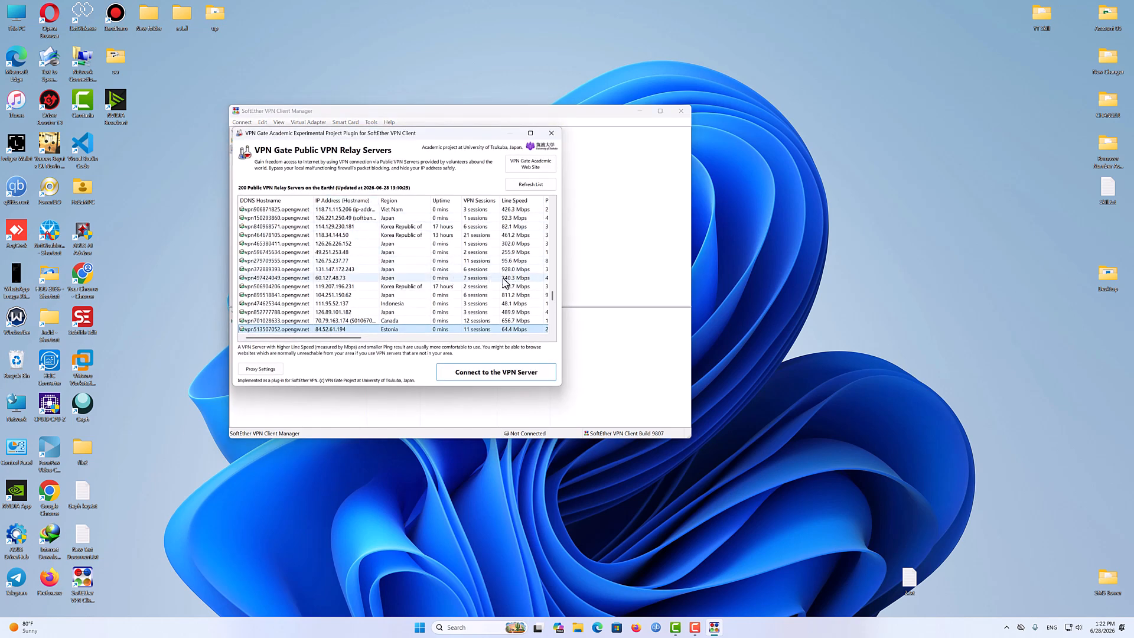
double_click(388, 322)
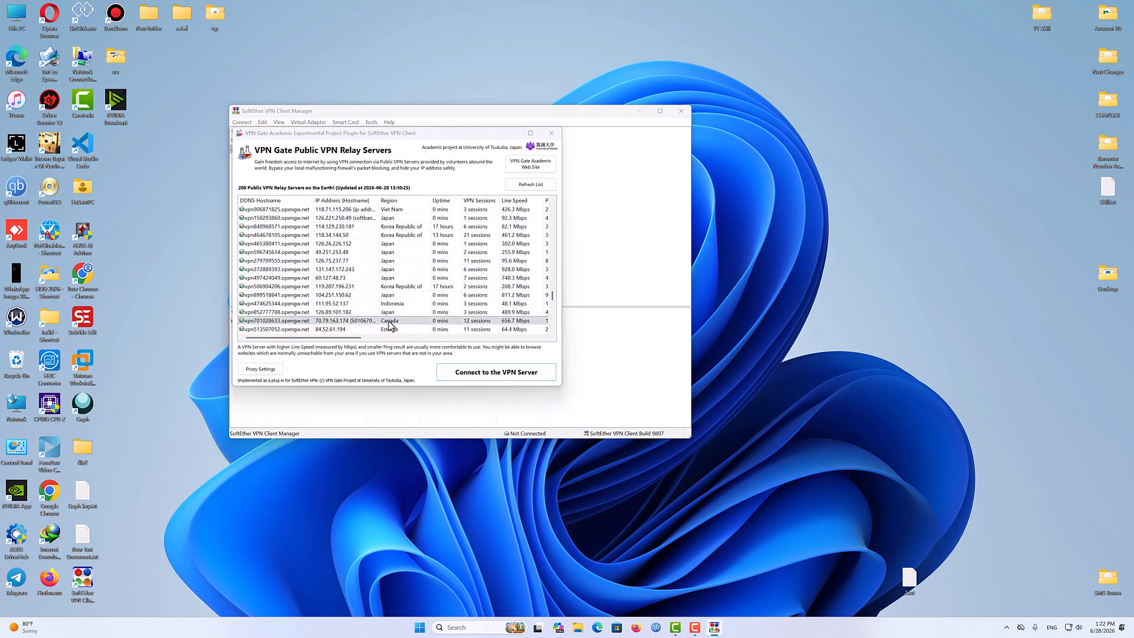
click(367, 258)
drag(514, 111, 352, 275)
drag(555, 283, 618, 236)
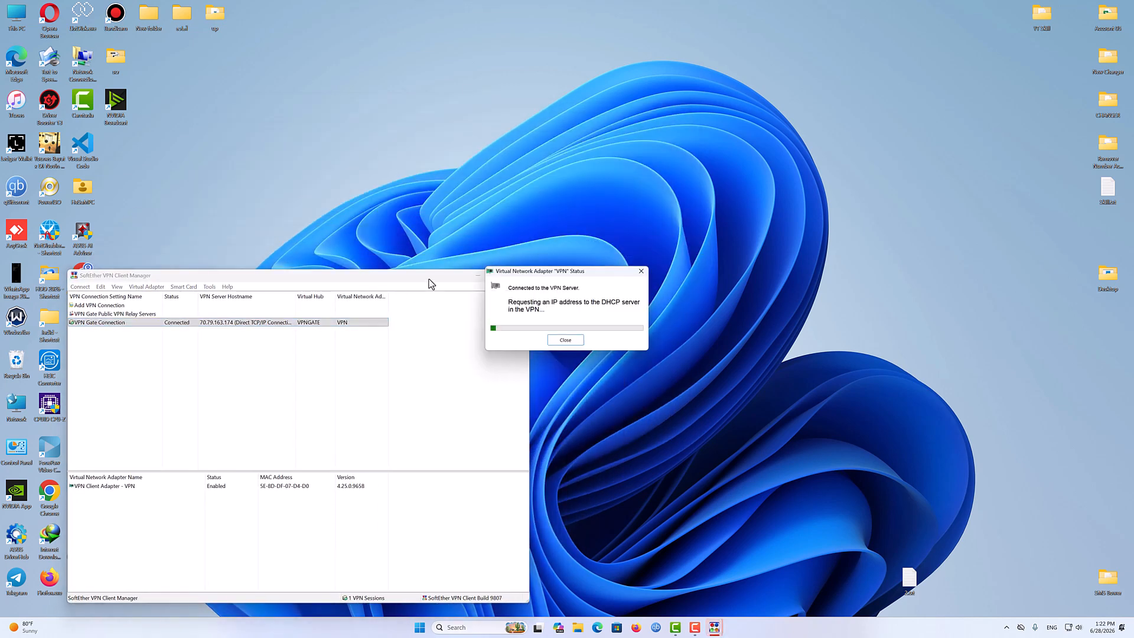
drag(429, 279, 439, 105)
click(625, 328)
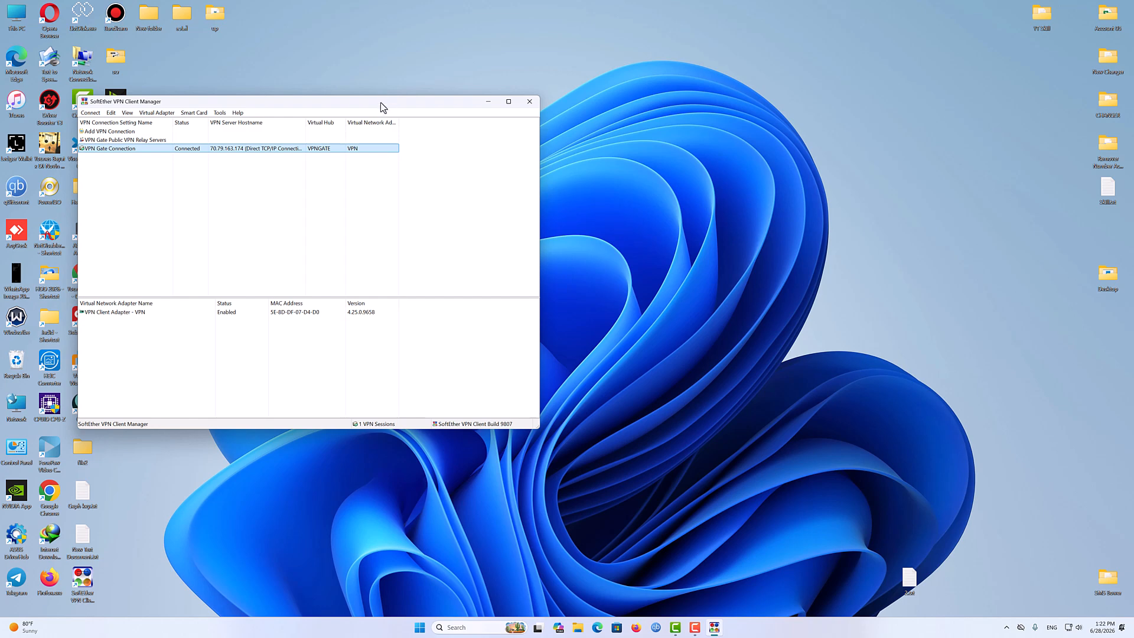
drag(380, 102, 616, 122)
- Switch to Microsoft Edge and open youtube.com
click(597, 628)
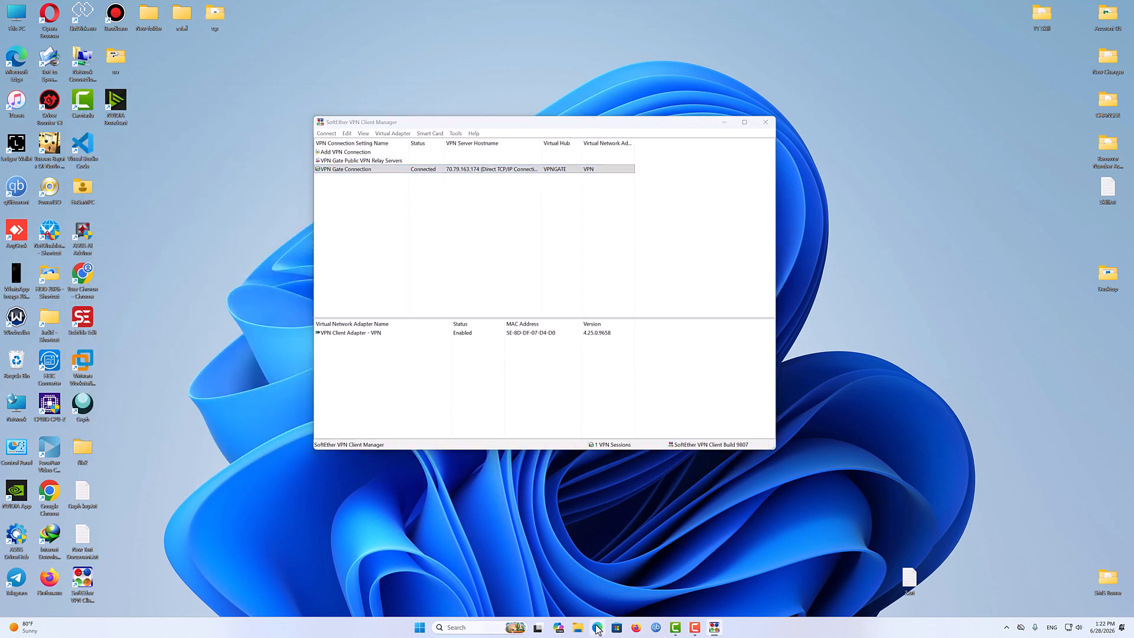
text(youtube.com)
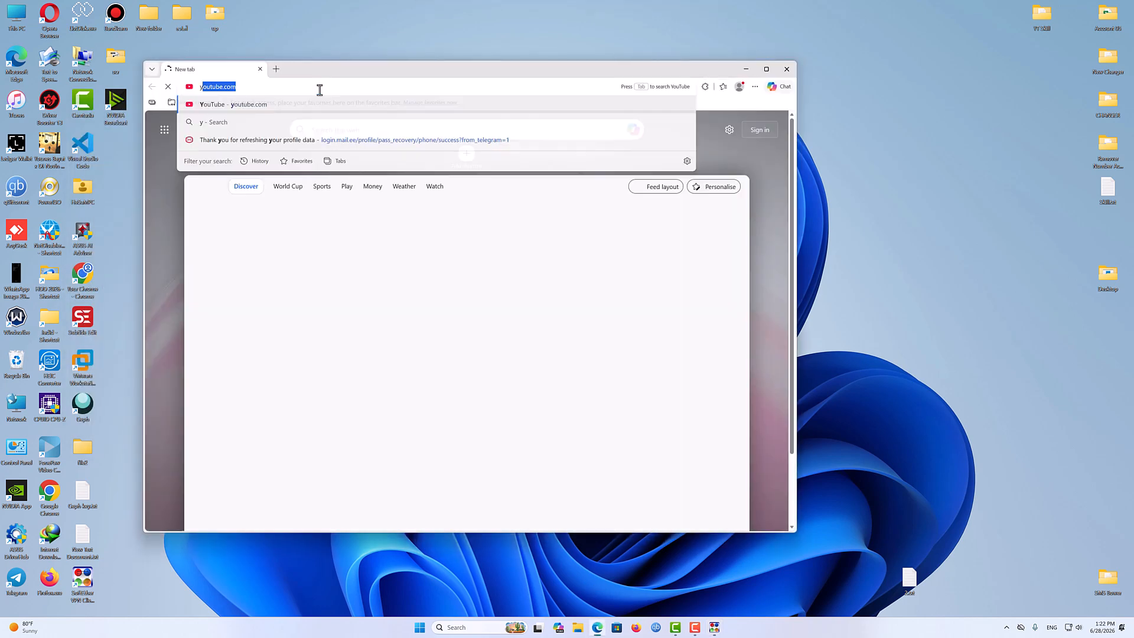
key(Return)
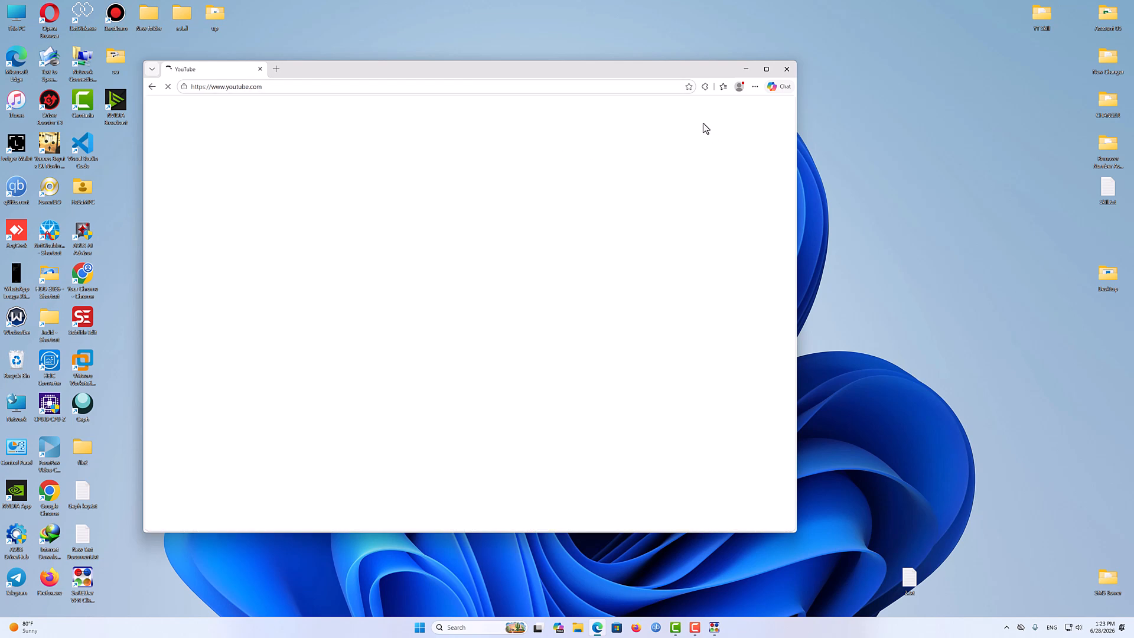
- Scroll the YouTube home page, play the 'Ray-Ban Meta 4th Gen Smart Glasses' short, then minimize the browser
drag(674, 71, 640, 66)
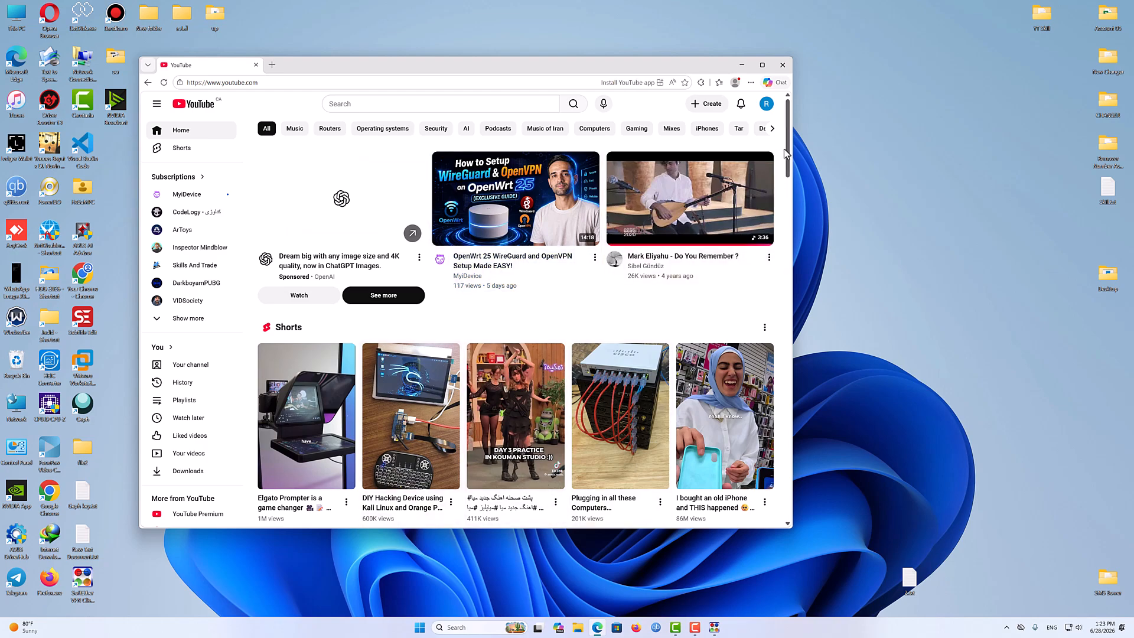
drag(786, 154, 803, 224)
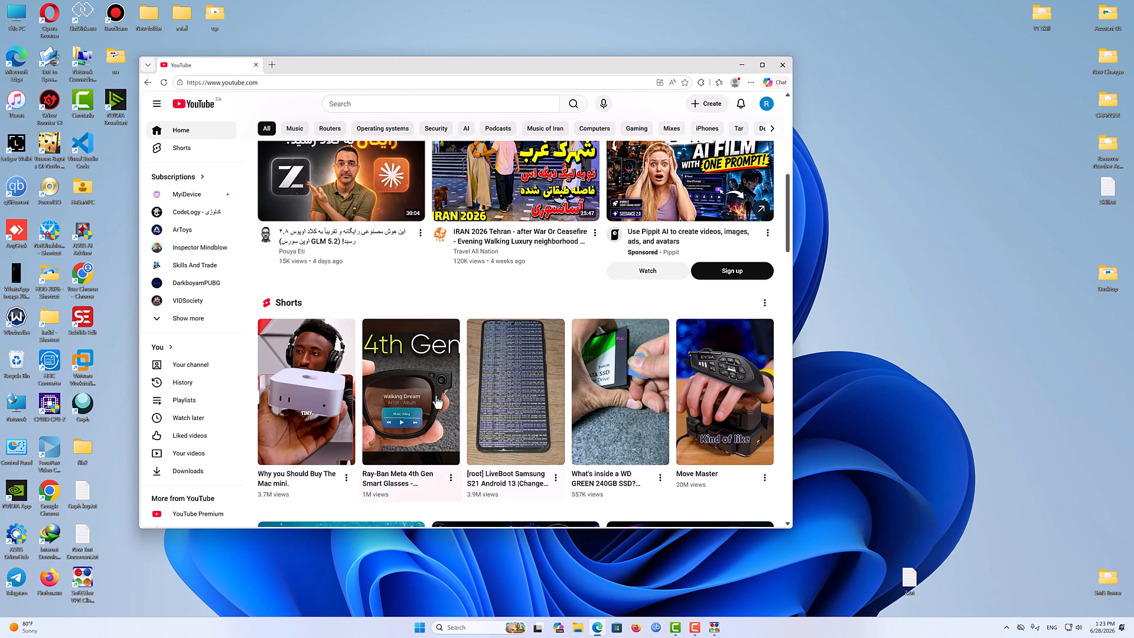
click(437, 402)
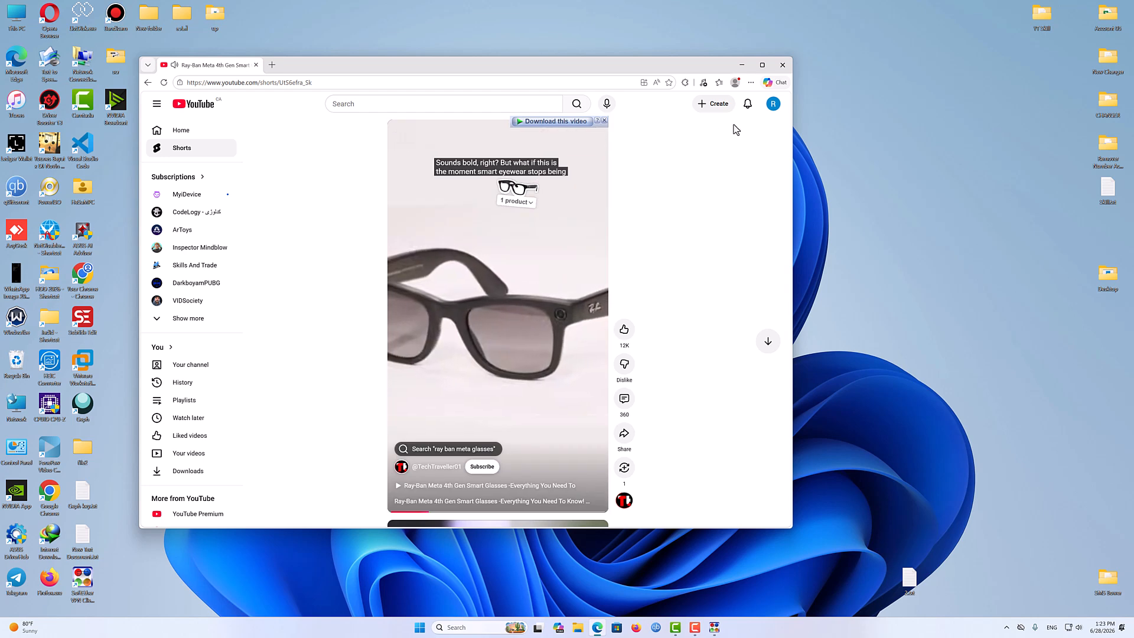
click(783, 65)
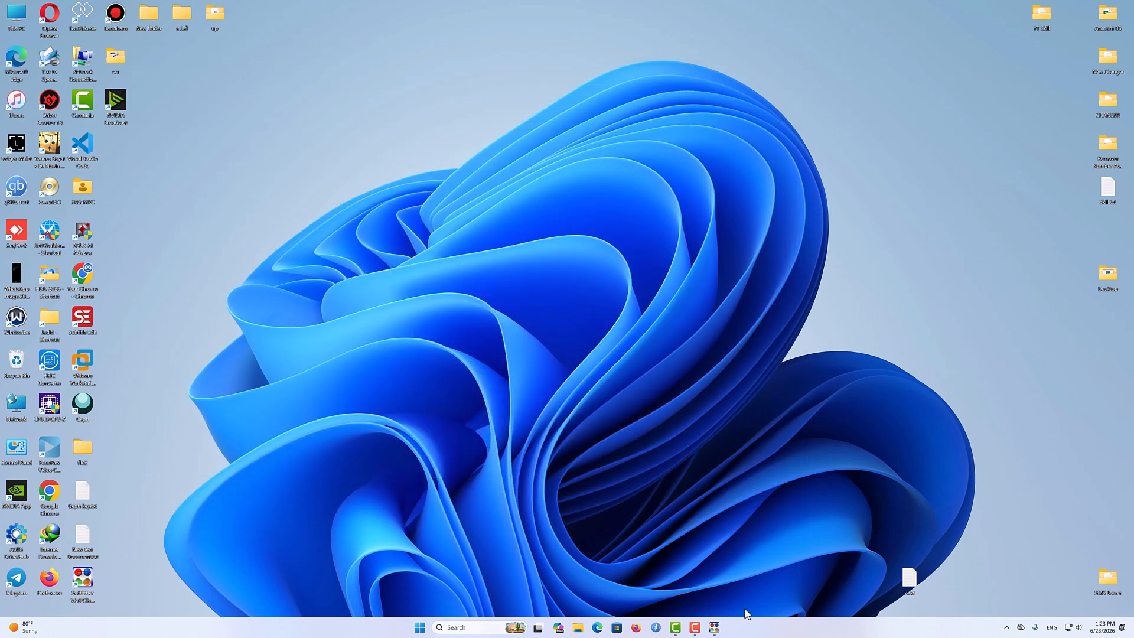
- Restore the VPN Client Manager and disconnect all VPN connections
click(715, 629)
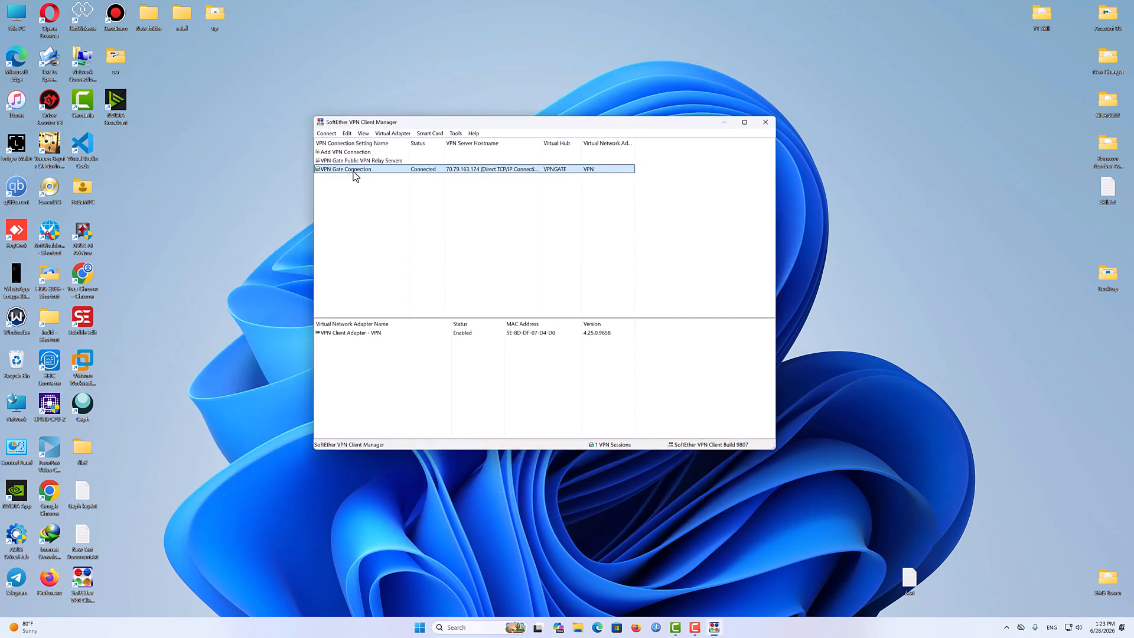
click(400, 205)
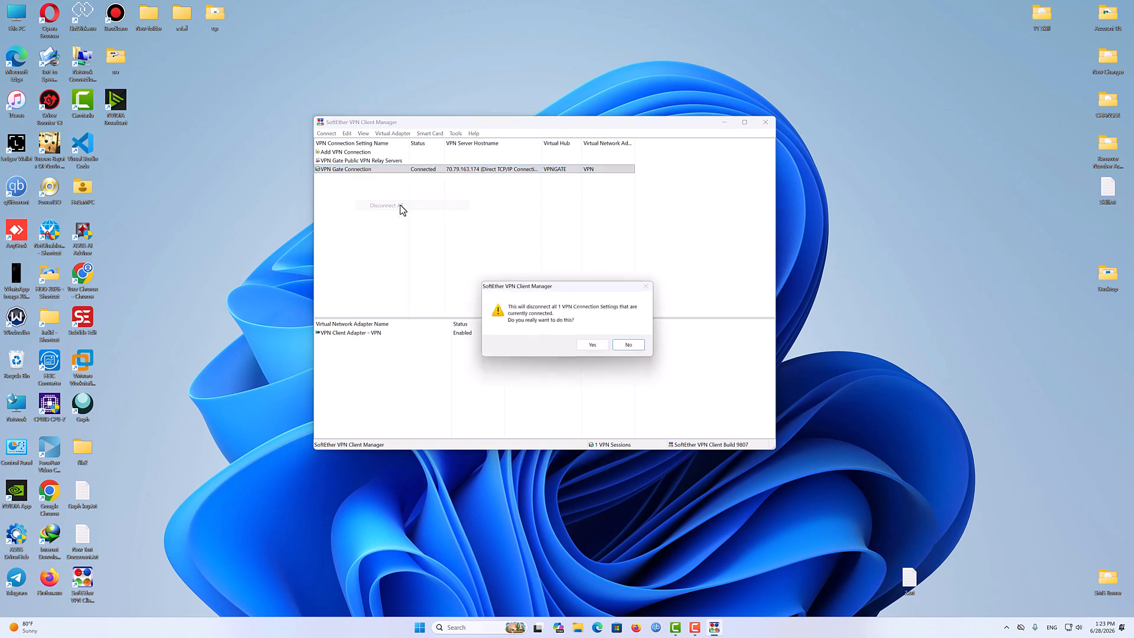
click(592, 345)
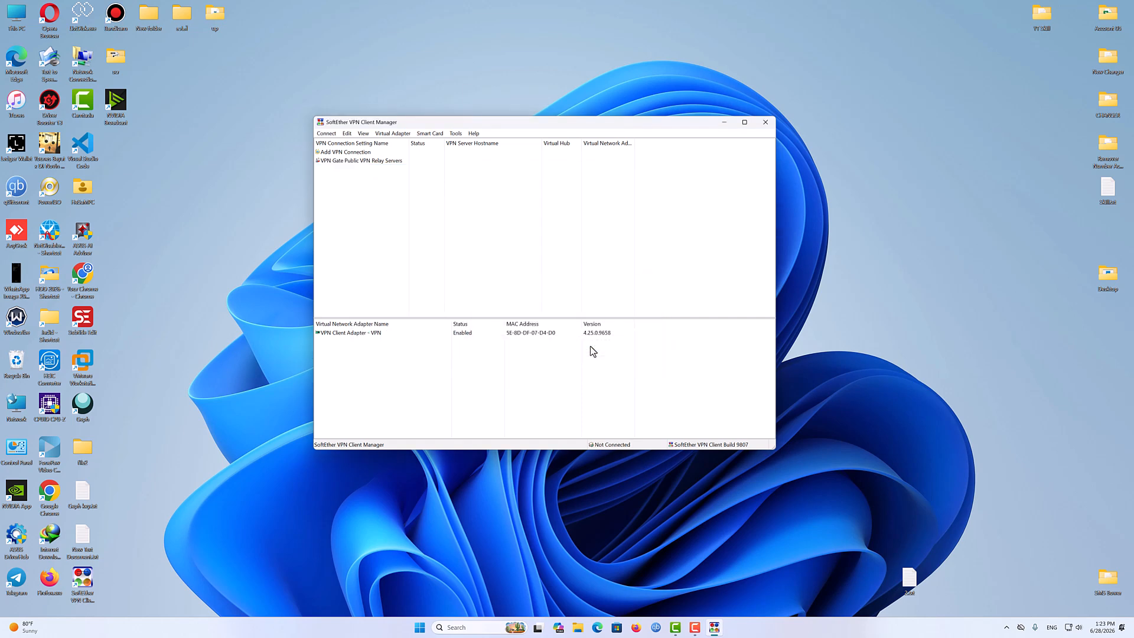
drag(615, 125, 553, 111)
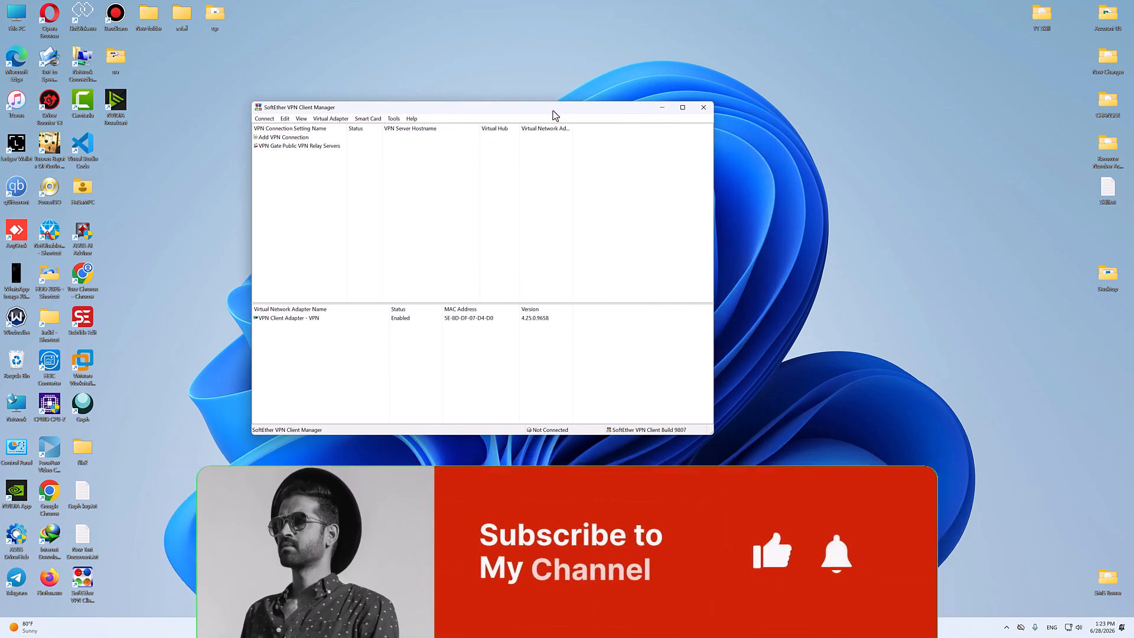